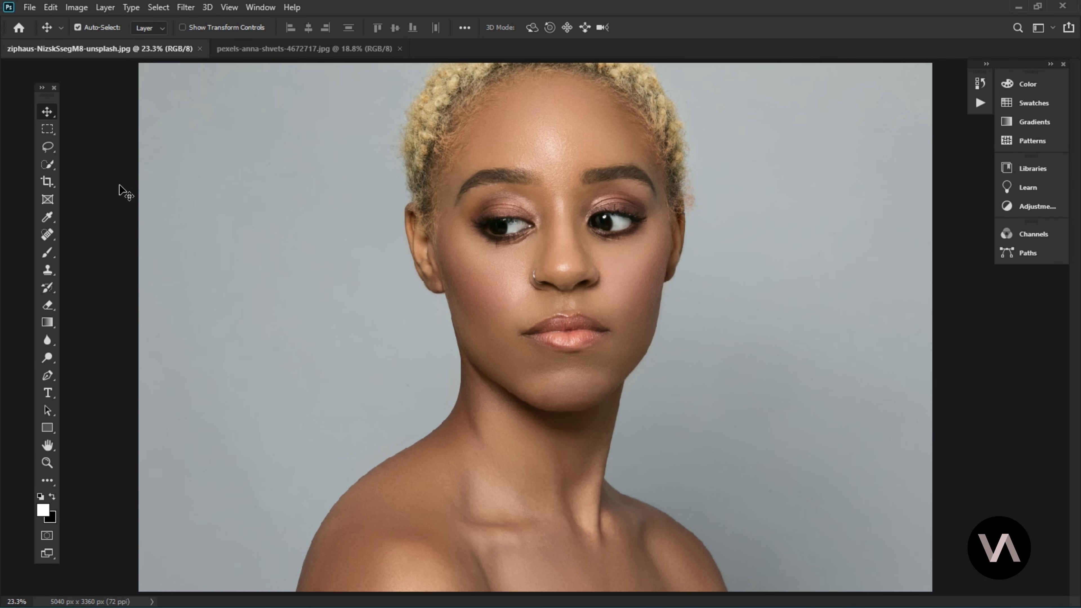
Select the woman using Quick Selection and Select Subject, then add the missing hair curls.
left_click(47, 164)
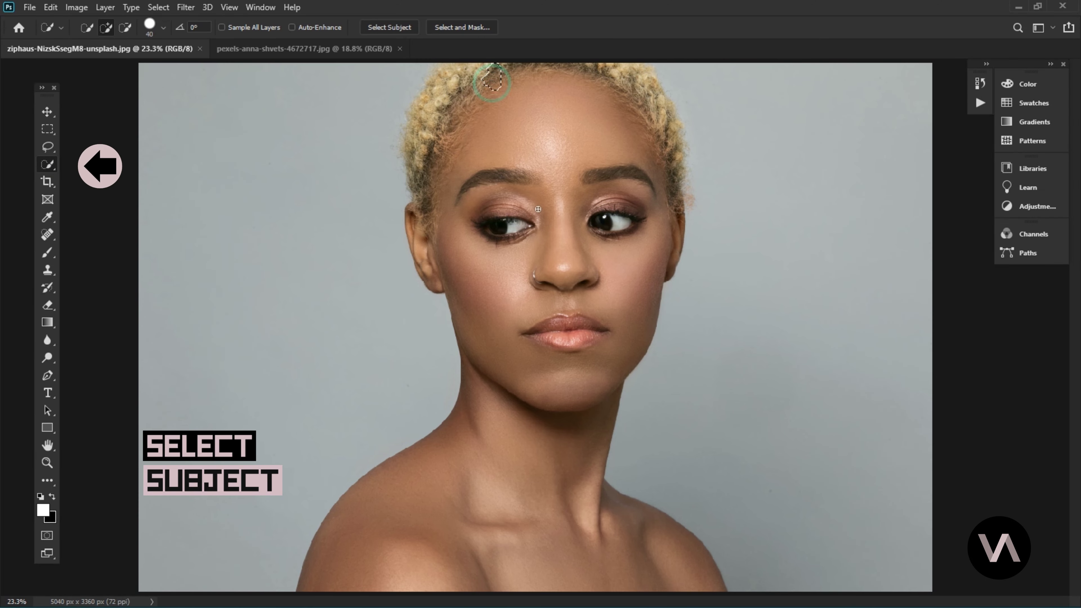
left_click_drag(538, 208, 504, 304)
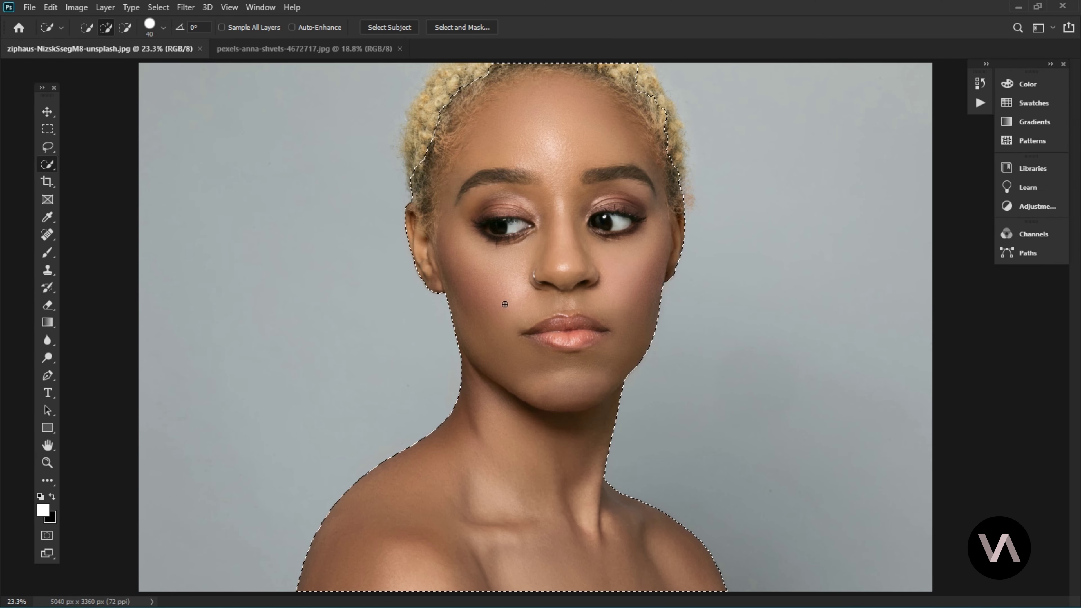
left_click_drag(484, 74, 458, 79)
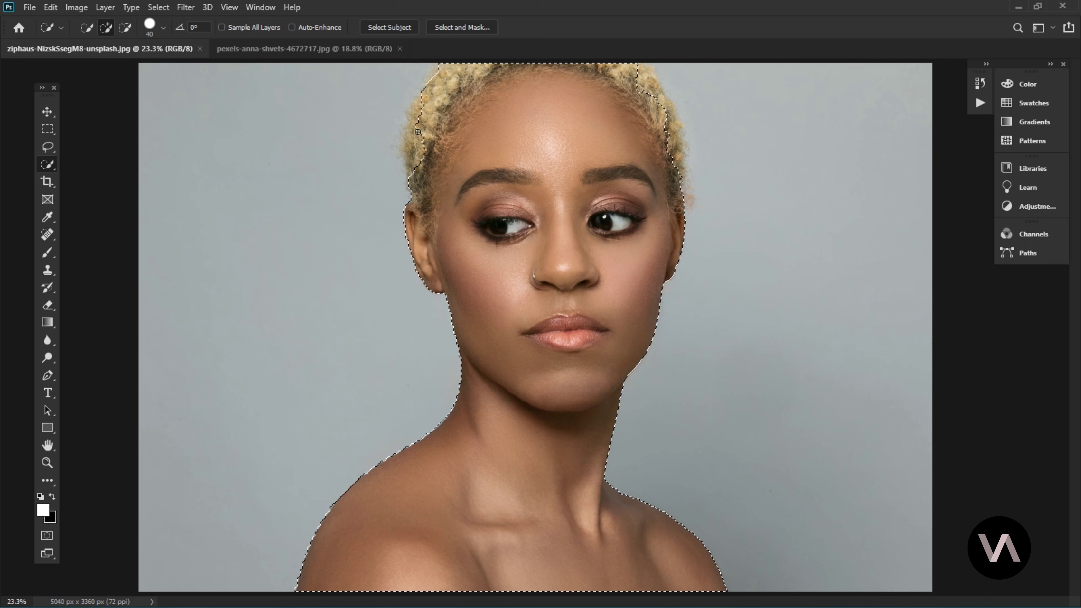
left_click_drag(417, 142, 428, 85)
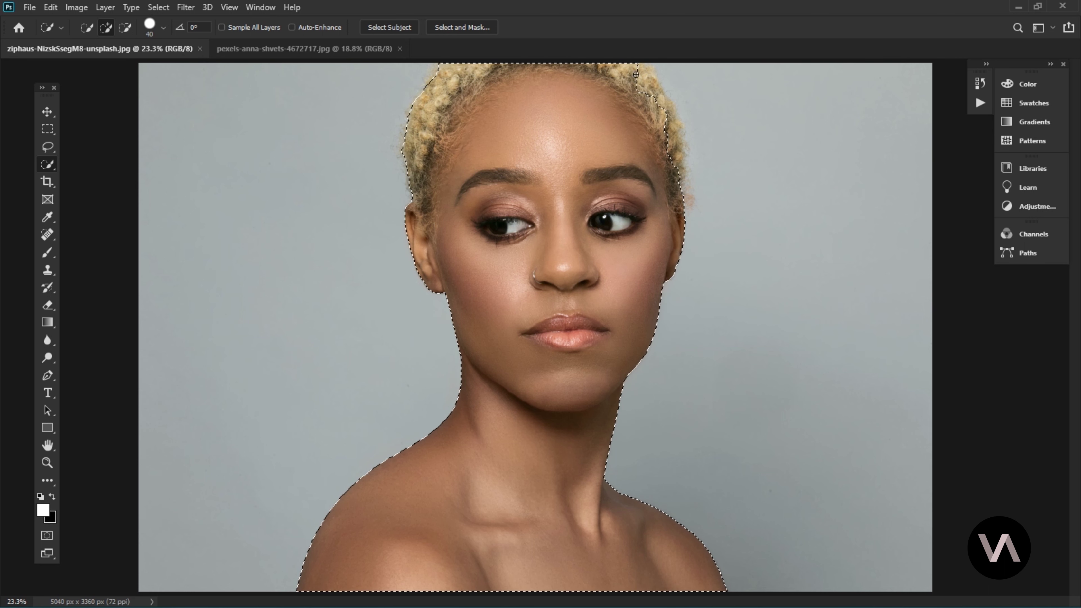
left_click_drag(644, 70, 678, 182)
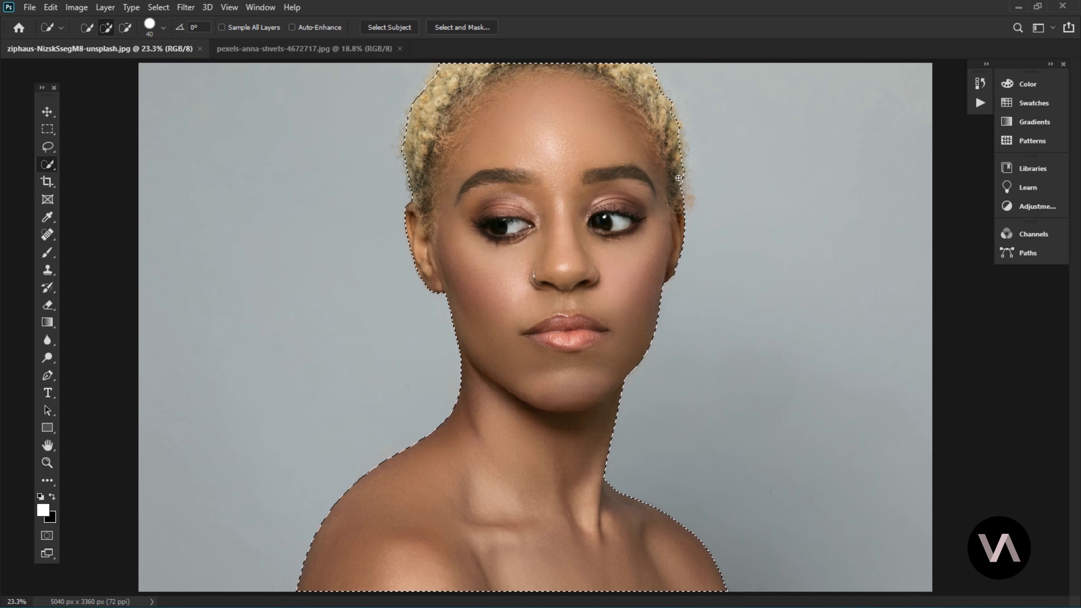
In Select and Mask, preview On White and refine the hair with an enlarged Refine Edge Brush.
key("ctrl+alt+r")
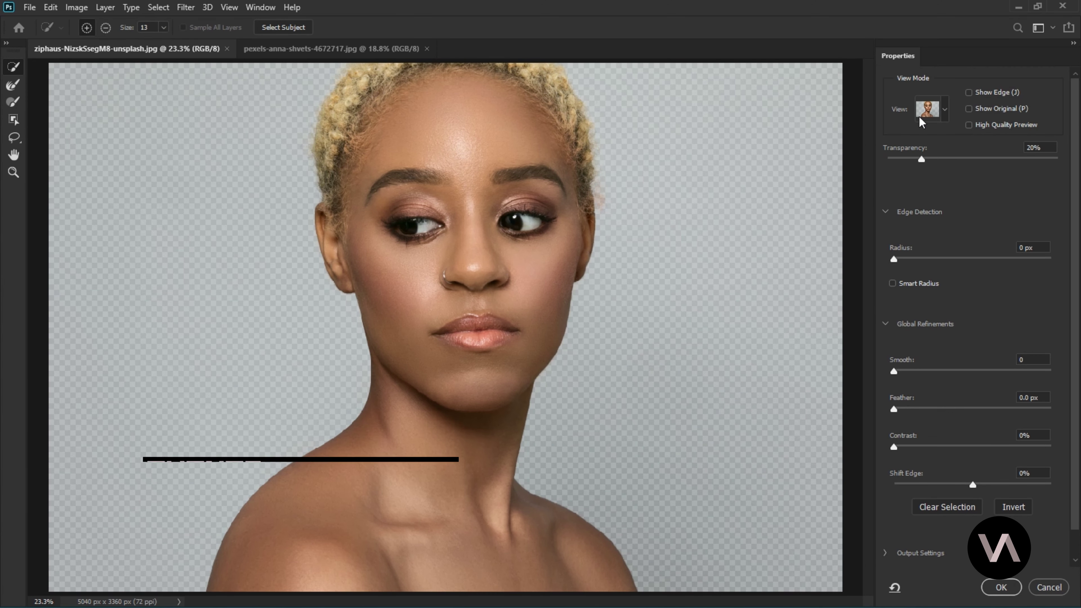
left_click(919, 115)
left_click(901, 251)
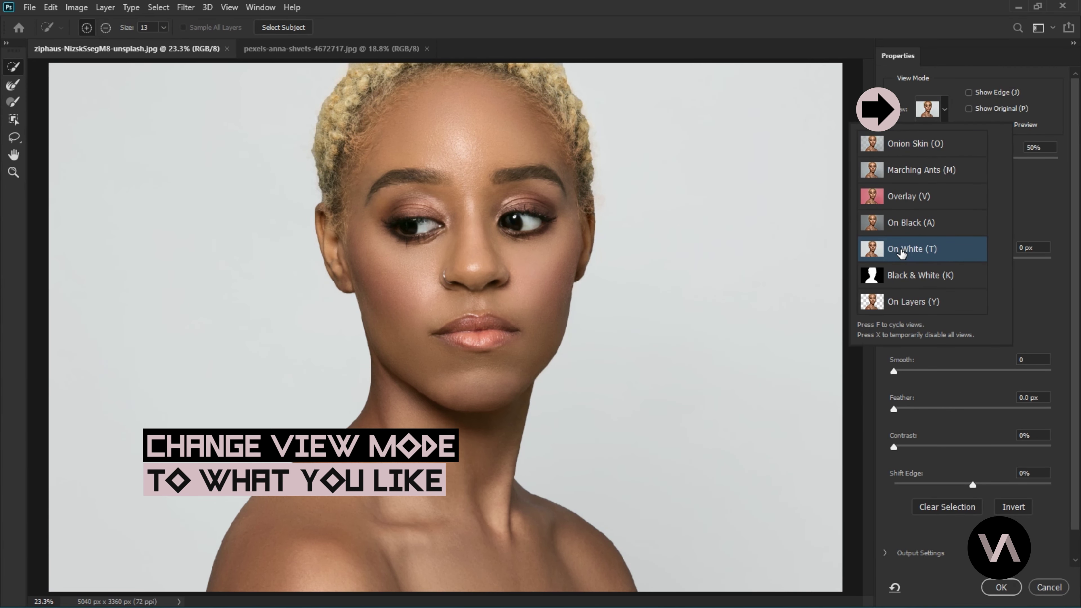
left_click(12, 87)
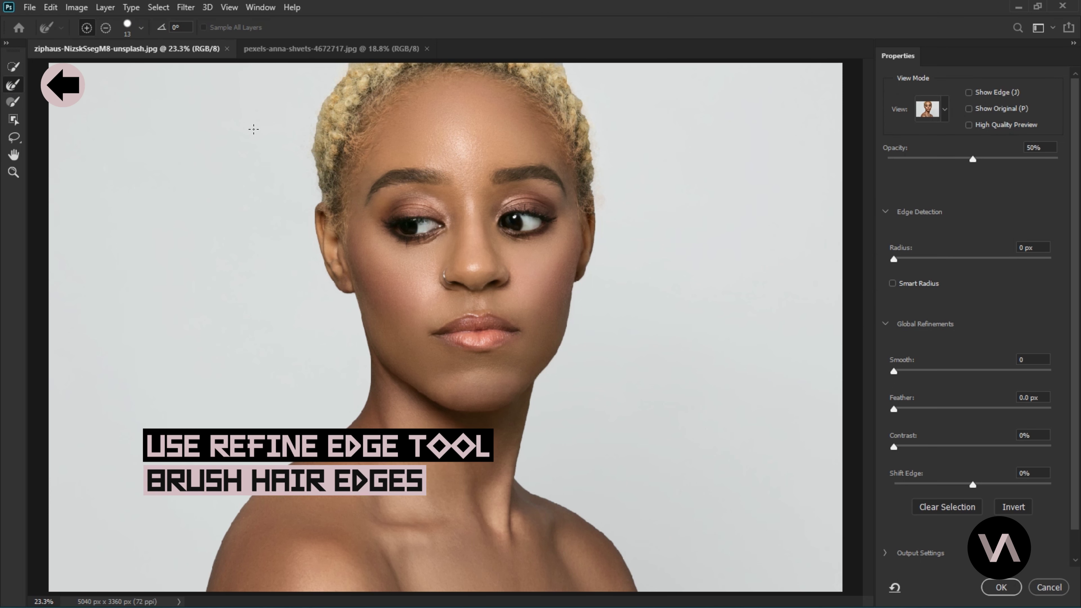
key("bracketright")
key("bracketright")
key("bracketright")
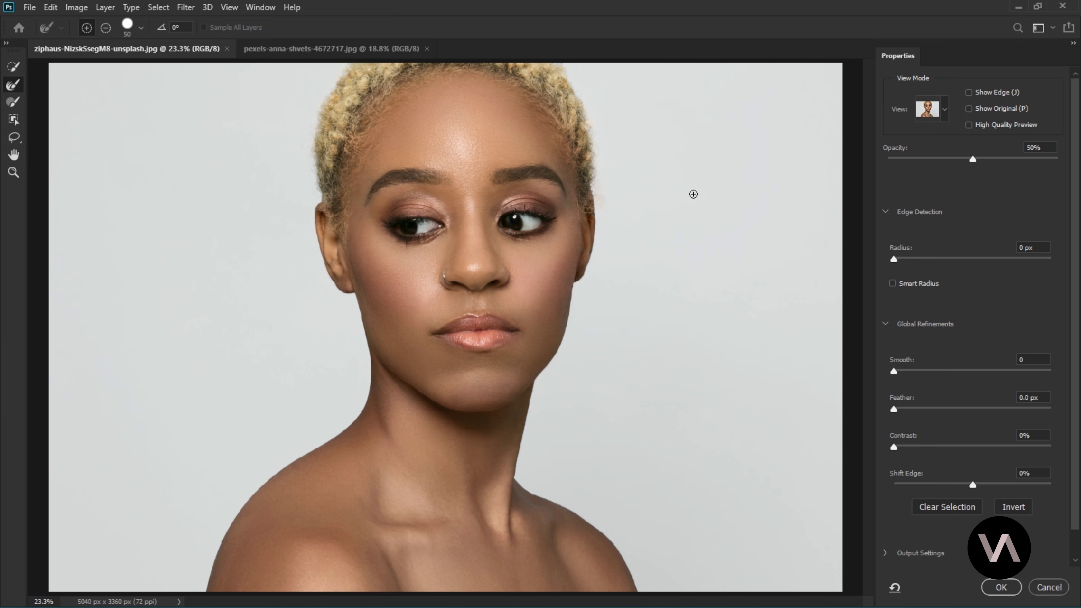
Enable Decontaminate Colors and output the cut-out as a new layer with mask.
left_click(886, 323)
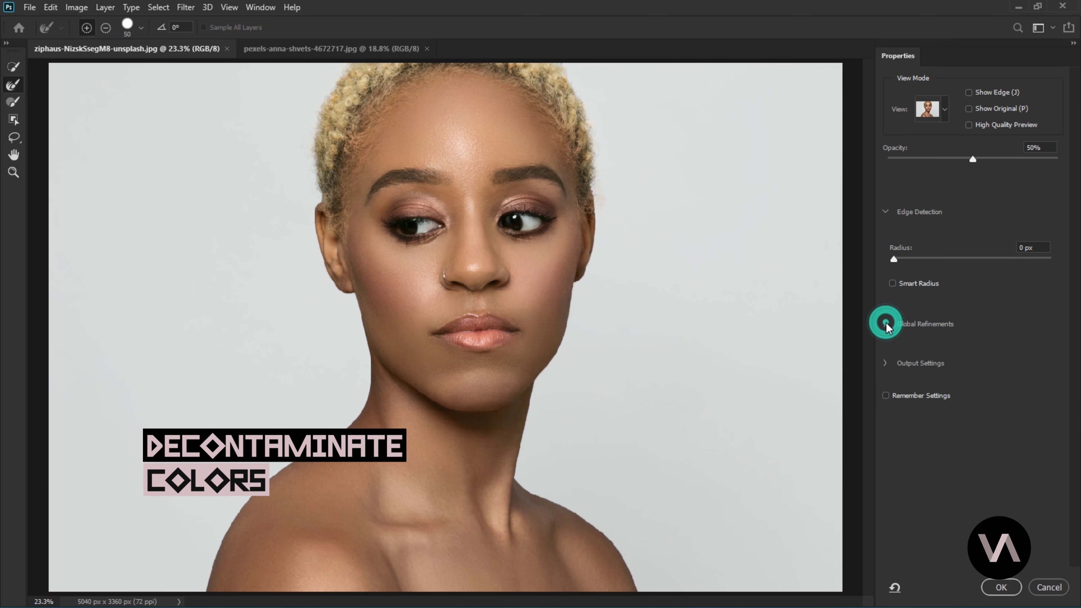
left_click(885, 362)
left_click(892, 390)
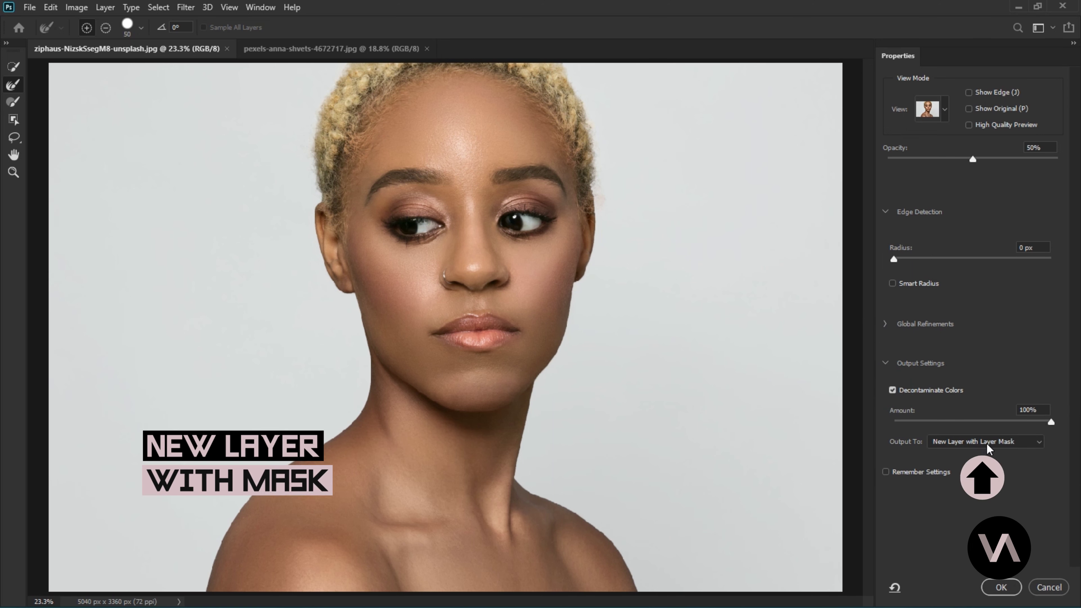
left_click(1000, 587)
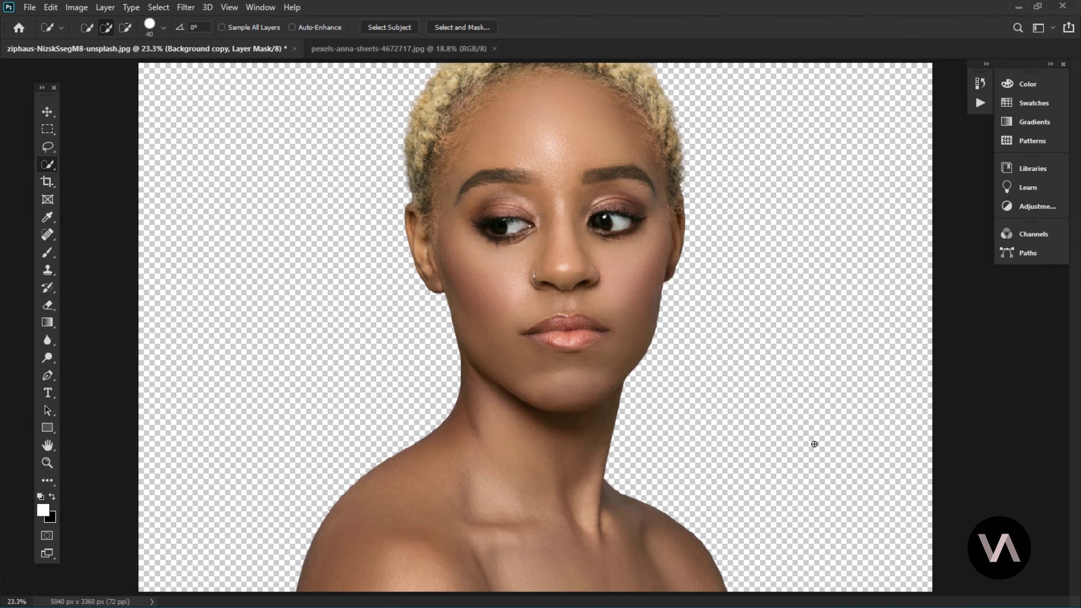
Apply the cut-out layer's mask permanently.
key("F7")
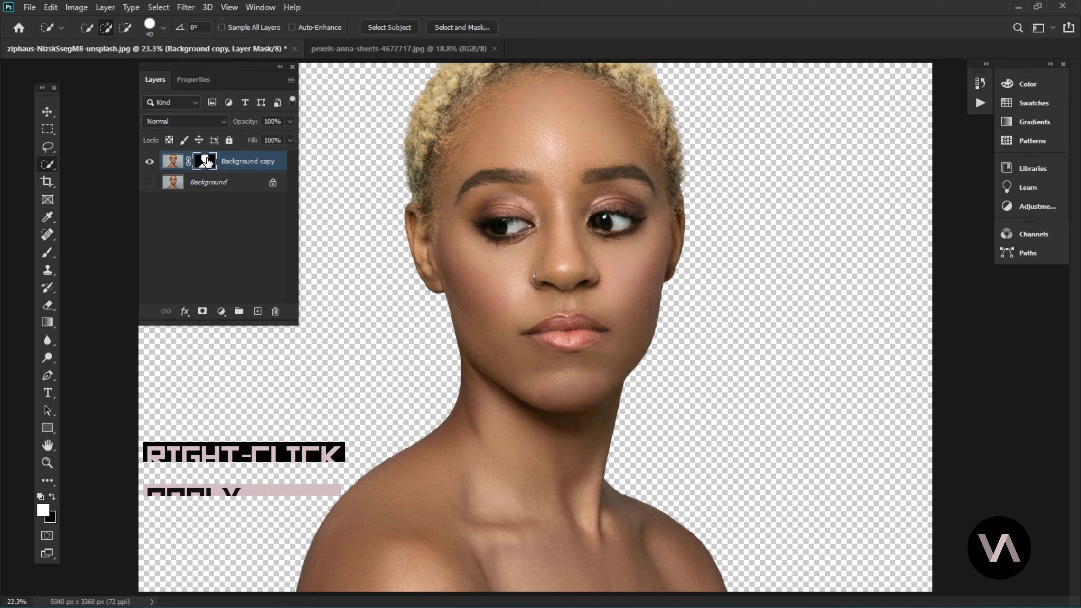
right_click(207, 161)
left_click(251, 197)
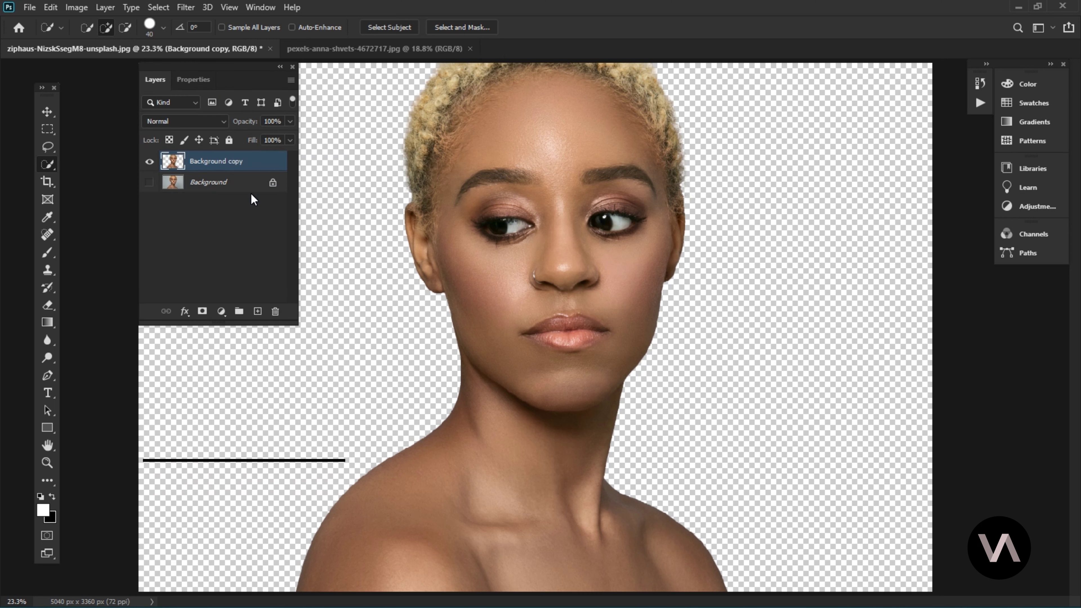
Add a Solid Color fill above the Background, sampling the tan hair colour #cca667.
left_click(230, 183)
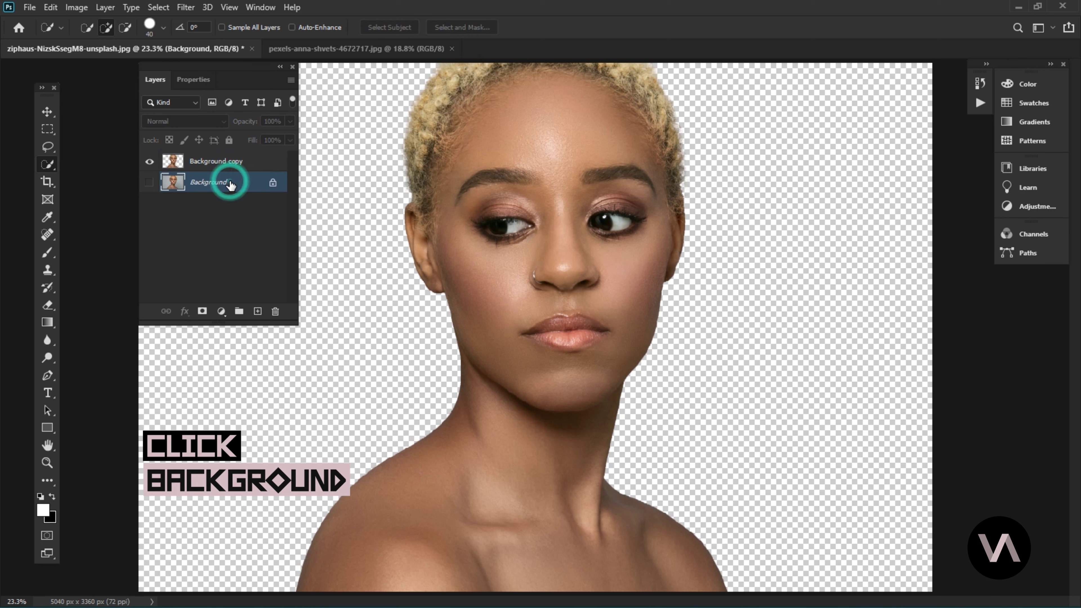
left_click(221, 311)
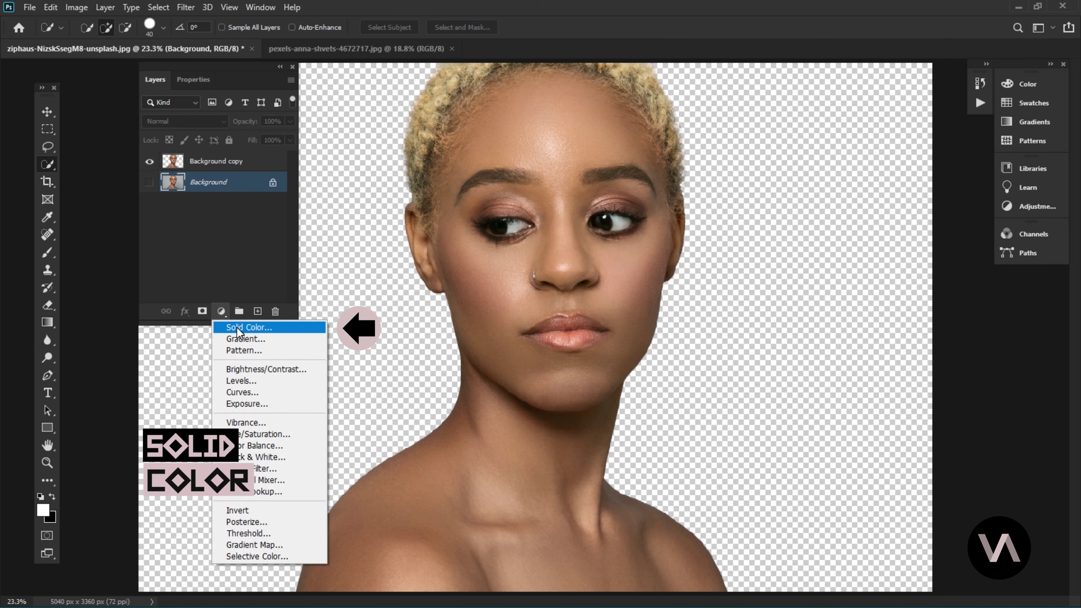
left_click(238, 327)
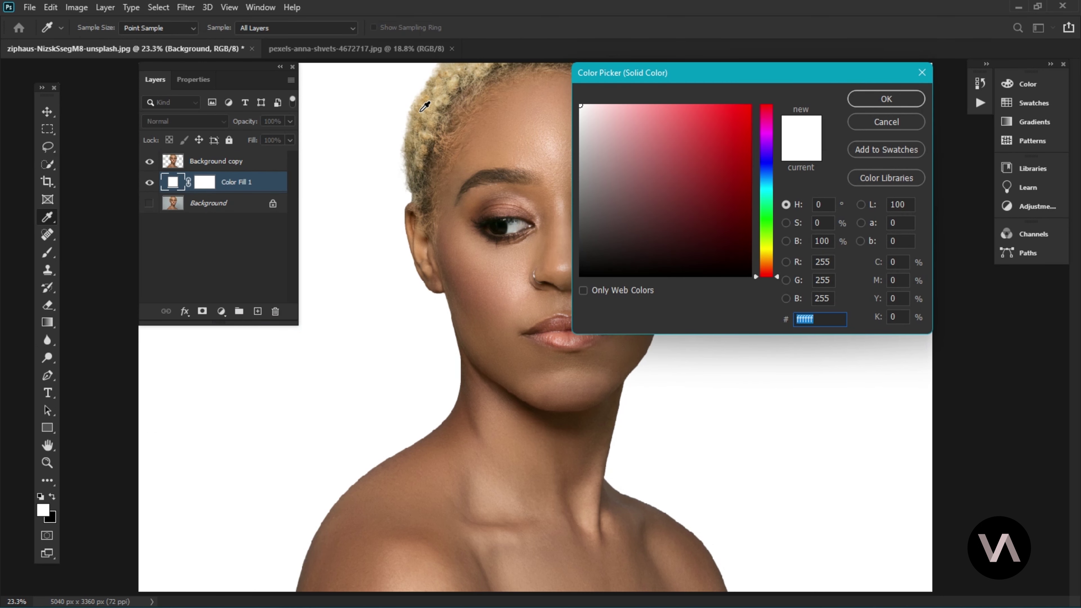
left_click(429, 98)
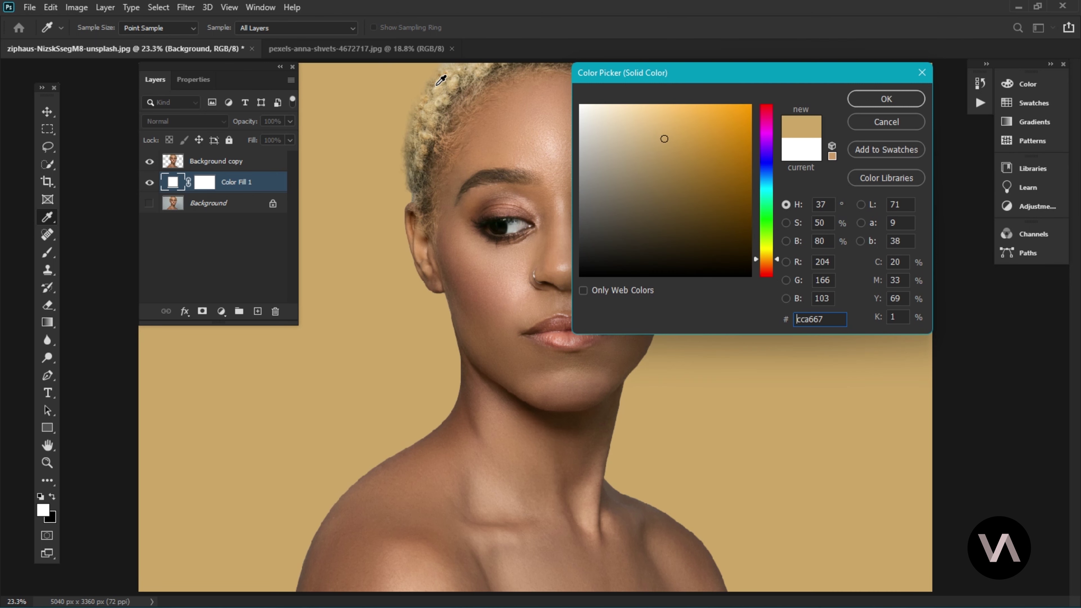
left_click(880, 103)
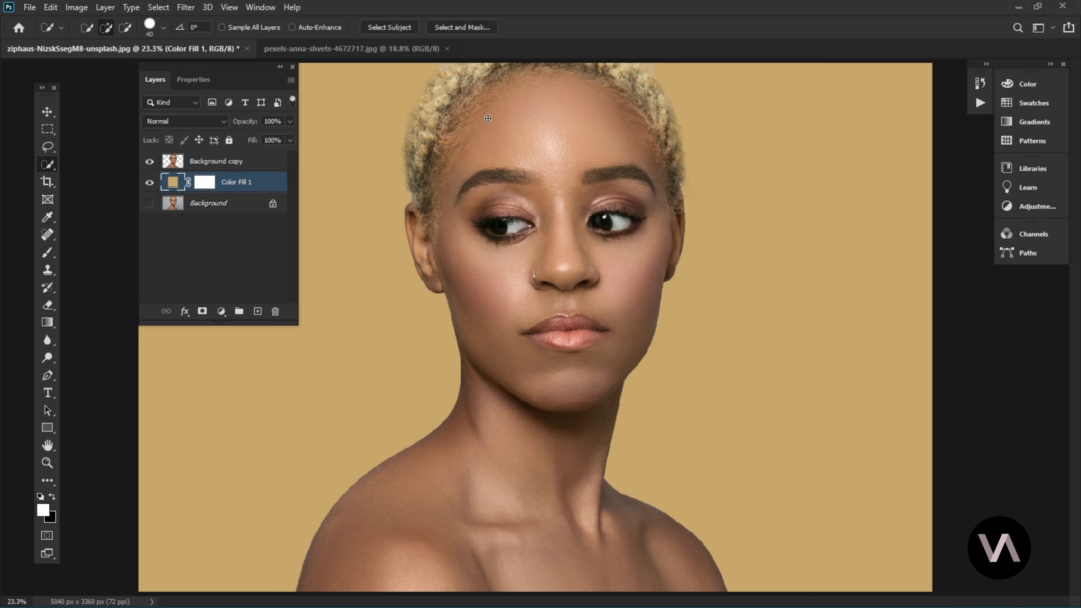
Marquee a rectangle across the eyes and brows on Background copy and cut it to Layer 1.
left_click(209, 166)
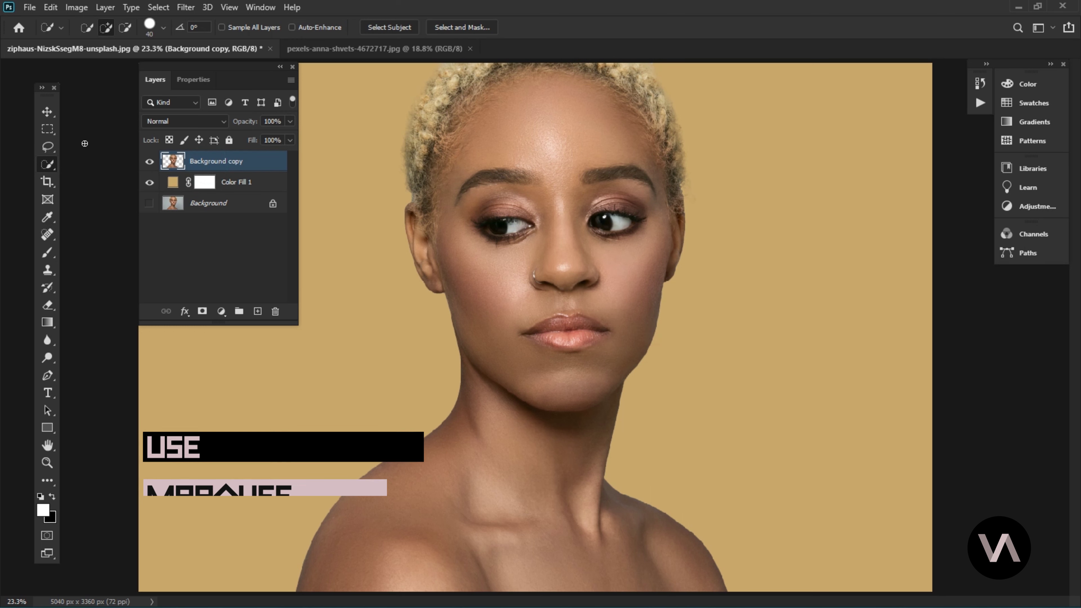
left_click(47, 129)
right_click(47, 130)
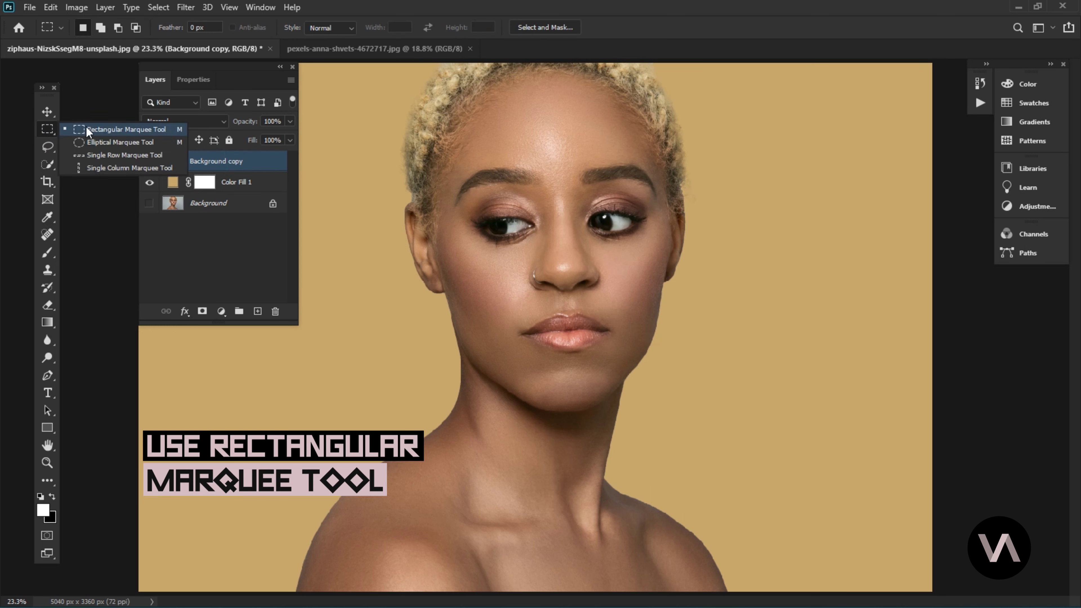
left_click(113, 124)
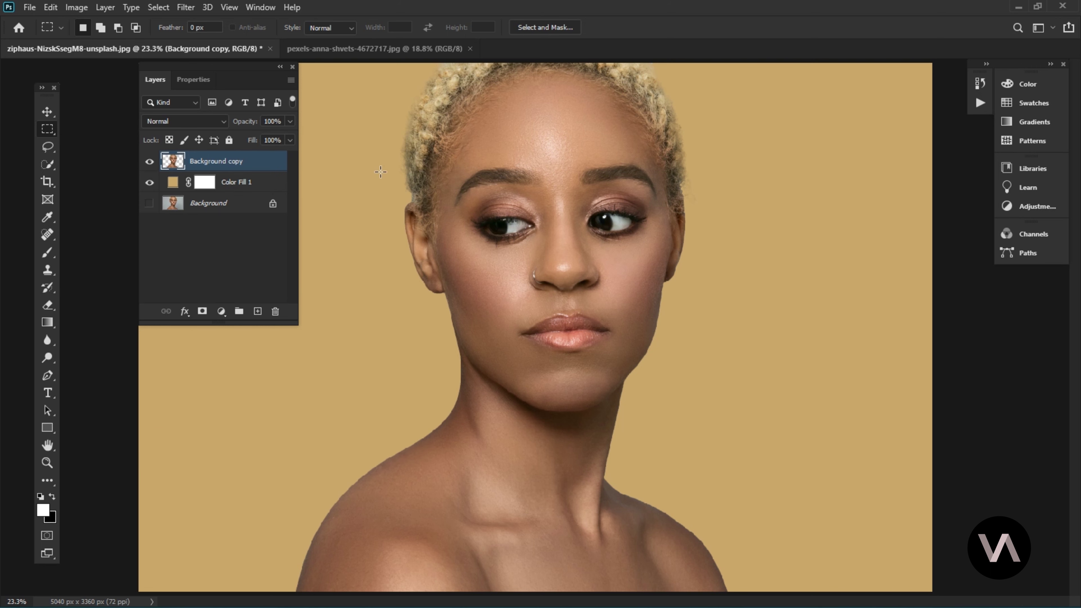
mouse_move(368, 167)
left_mouse_down()
mouse_move(647, 250)
mouse_move(744, 256)
left_mouse_up()
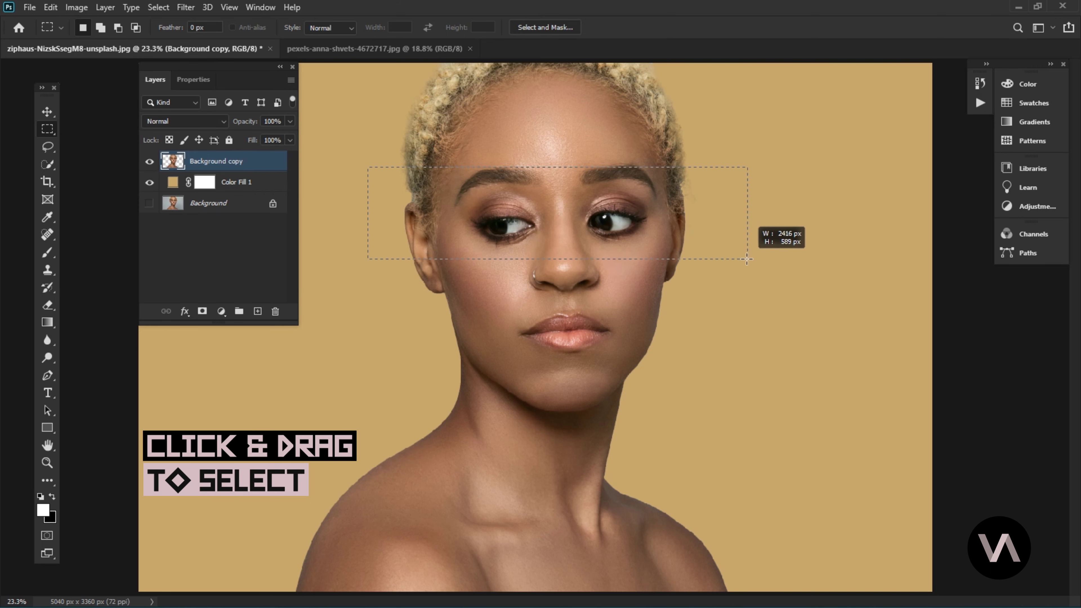
left_click_drag(743, 256, 744, 257)
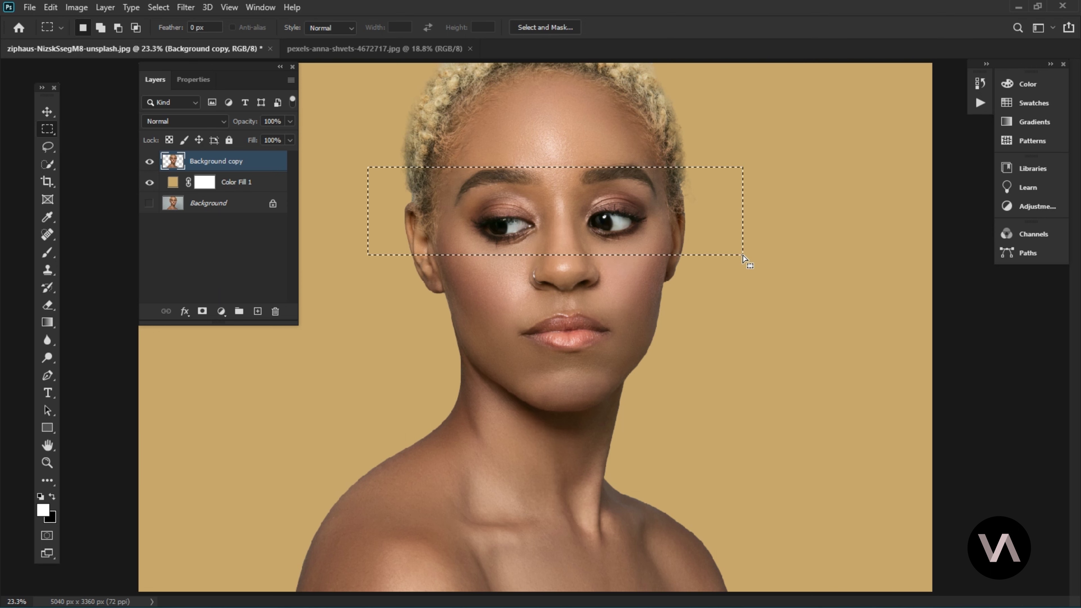
right_click(570, 212)
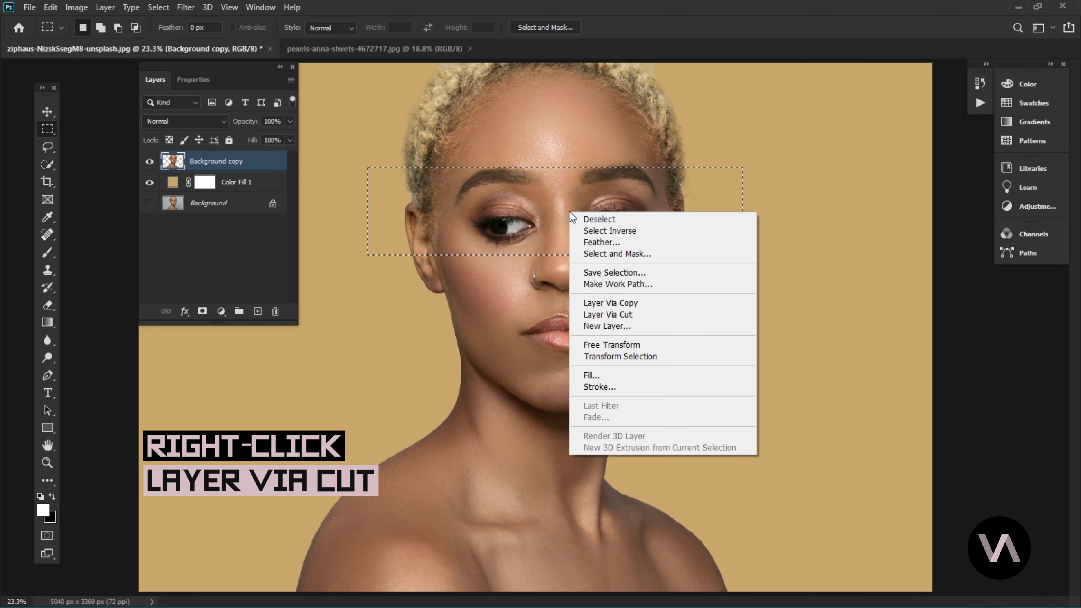
left_click(643, 313)
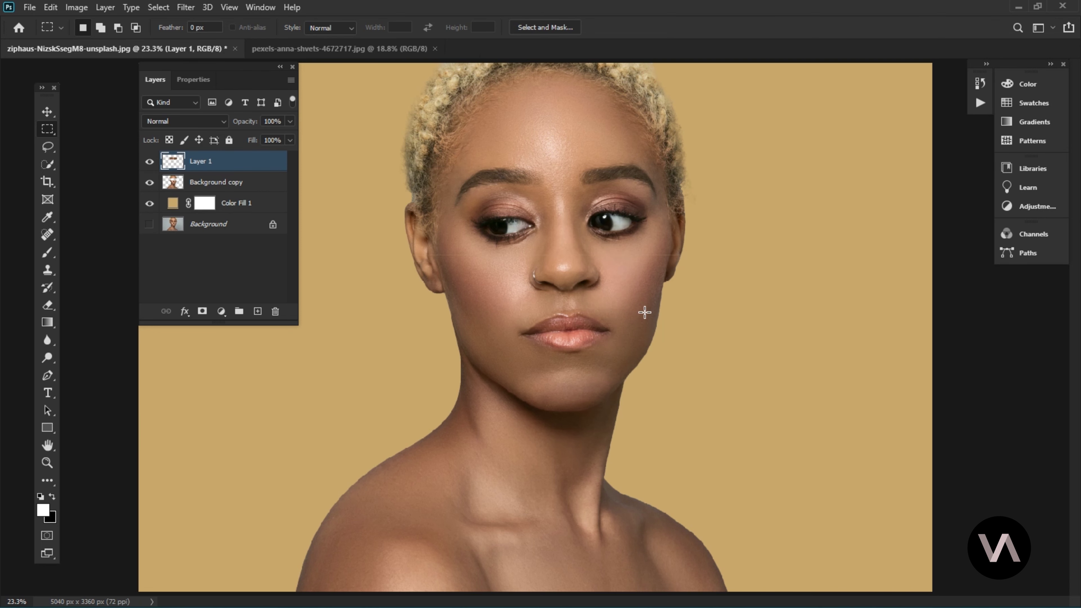
Shift the eye strip left, then switch to the pexels-anna-shvets reaching-hands photo.
key("v")
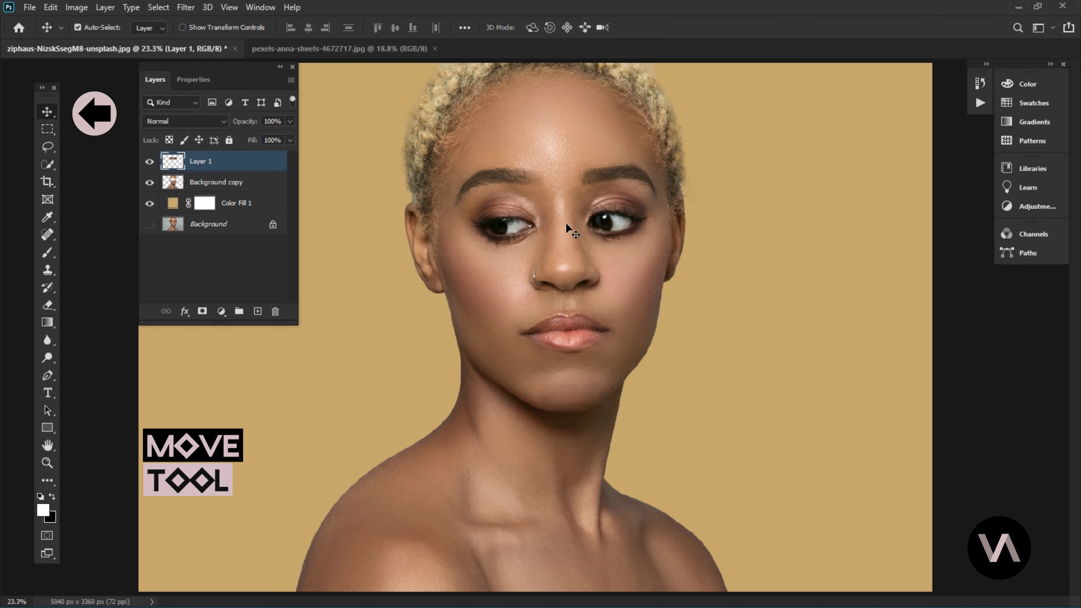
left_click_drag(570, 222, 470, 229)
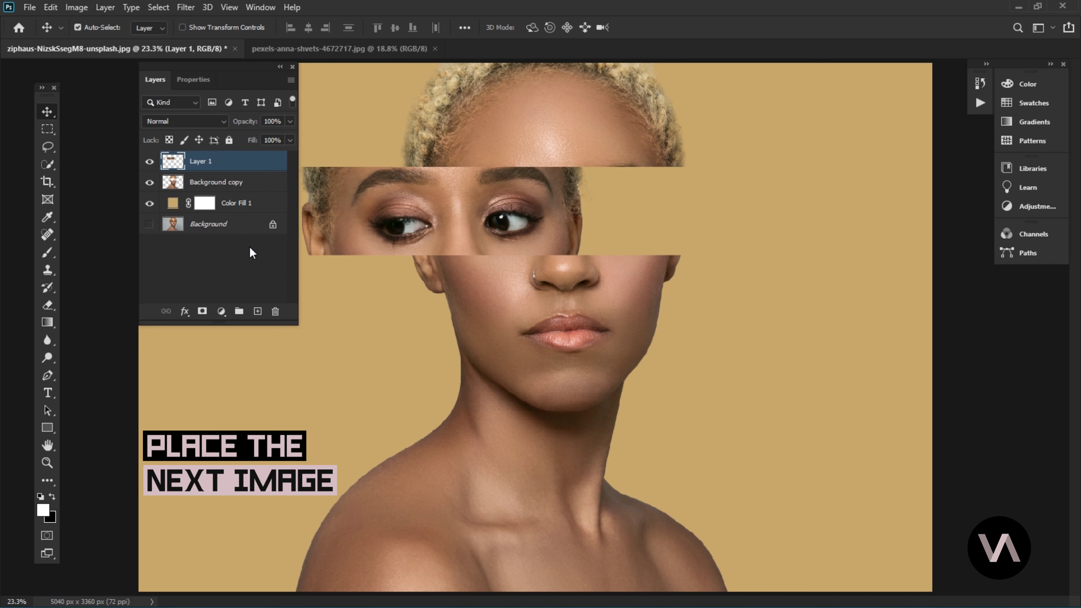
left_click(315, 49)
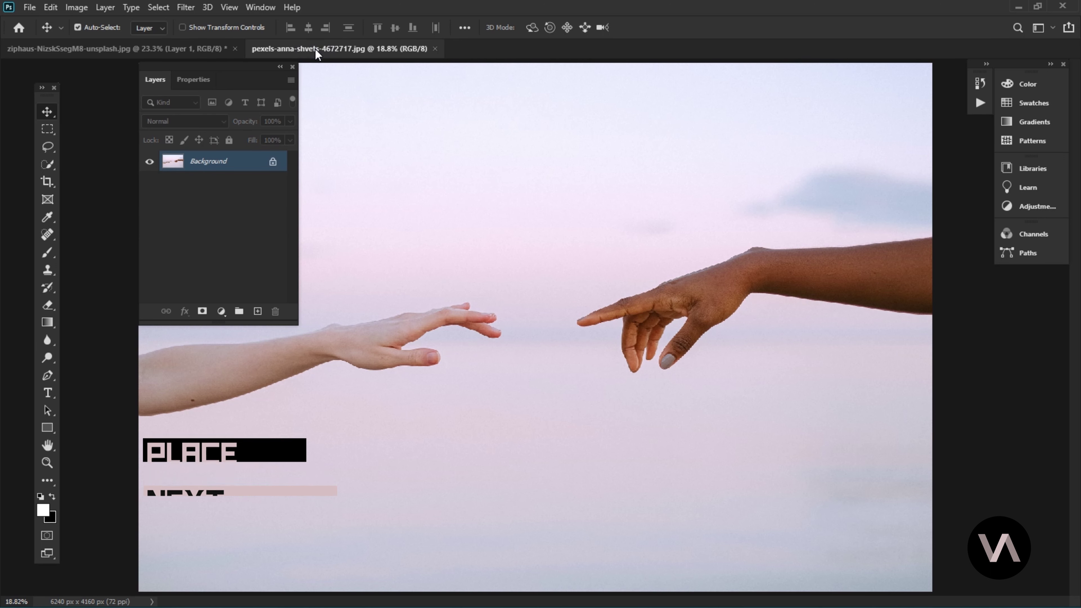
Quick-select the dark hand and arm, refining its edges with Smart Radius at 4 px.
left_click(49, 166)
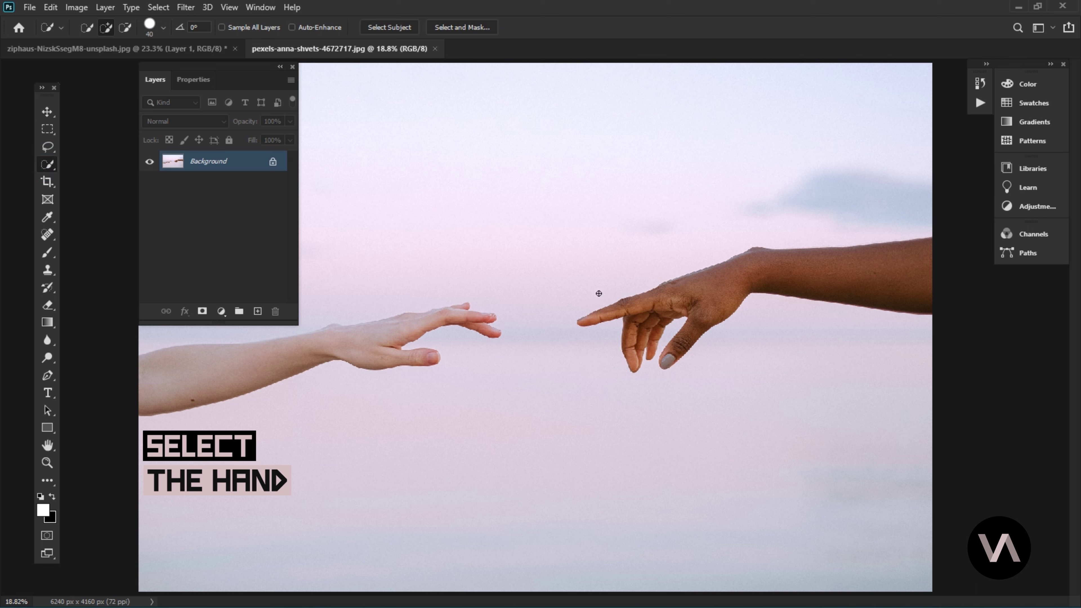
left_click_drag(604, 314, 752, 275)
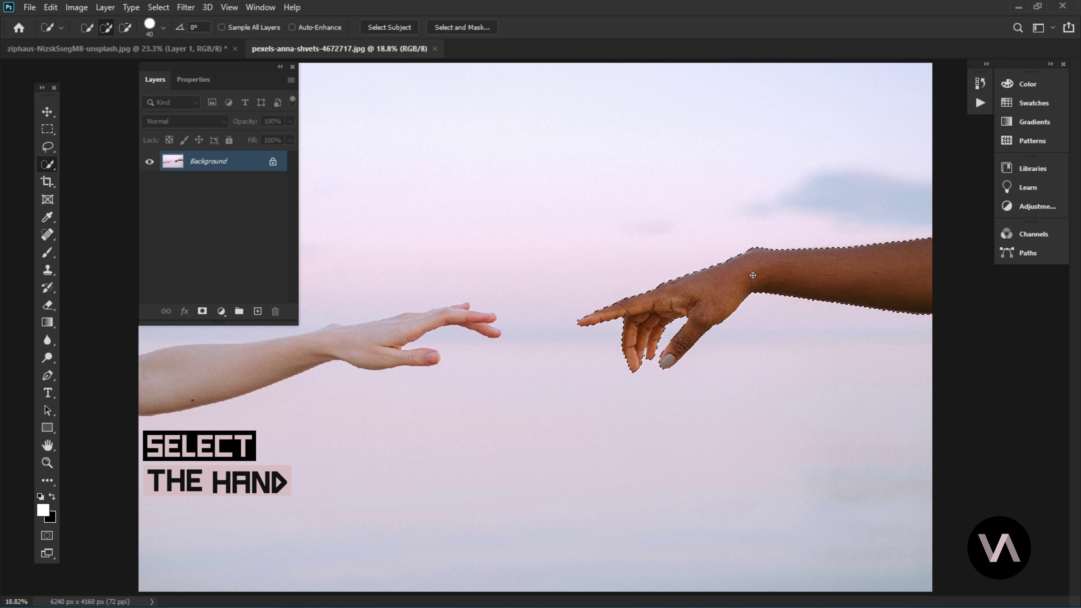
key("ctrl+alt+r")
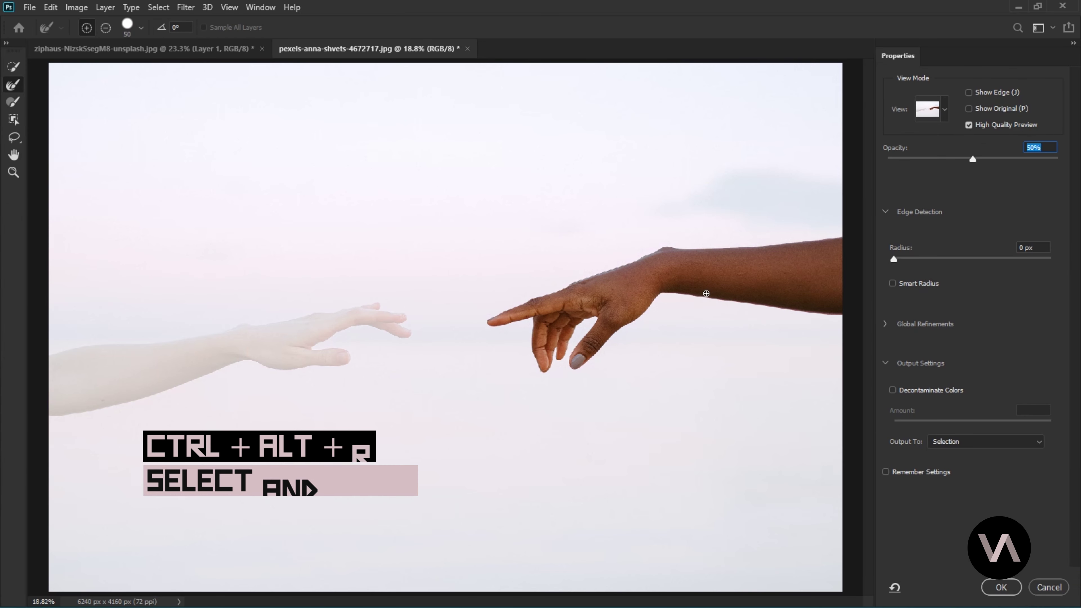
left_click(892, 284)
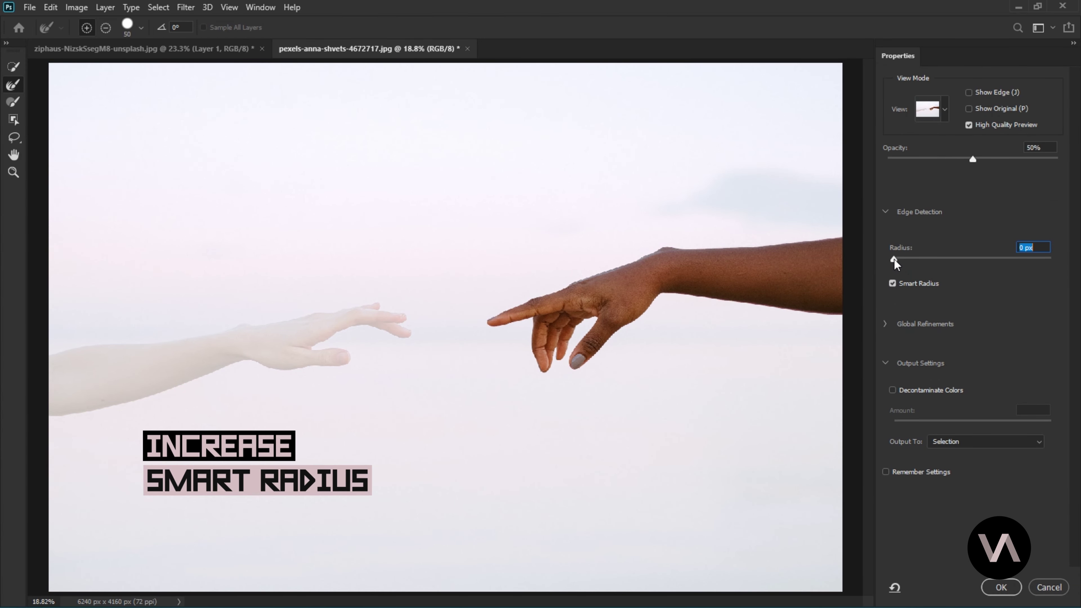
left_click_drag(893, 259, 931, 258)
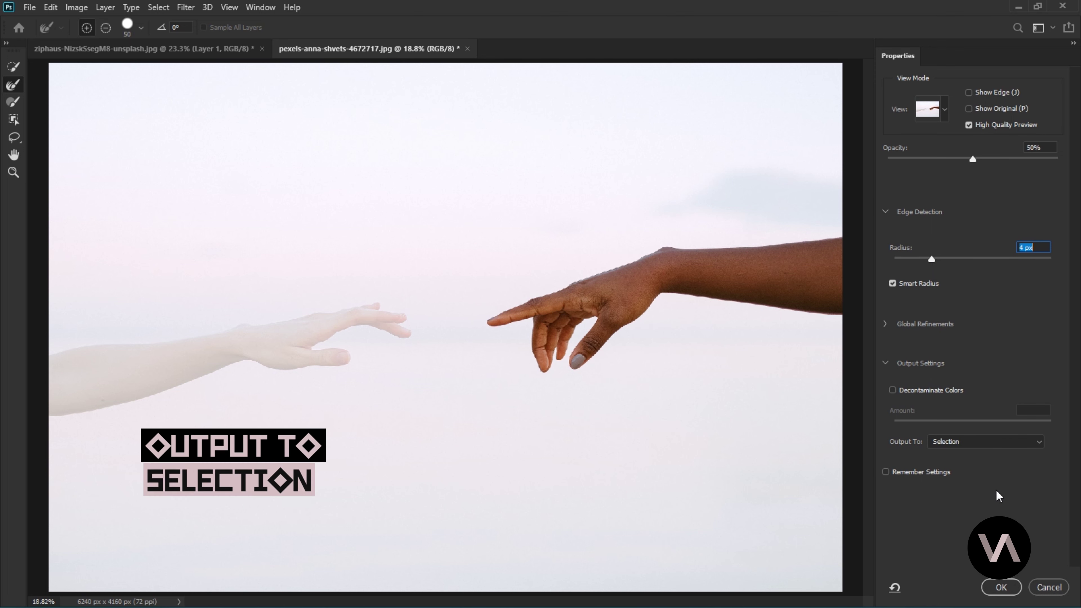
left_click(999, 589)
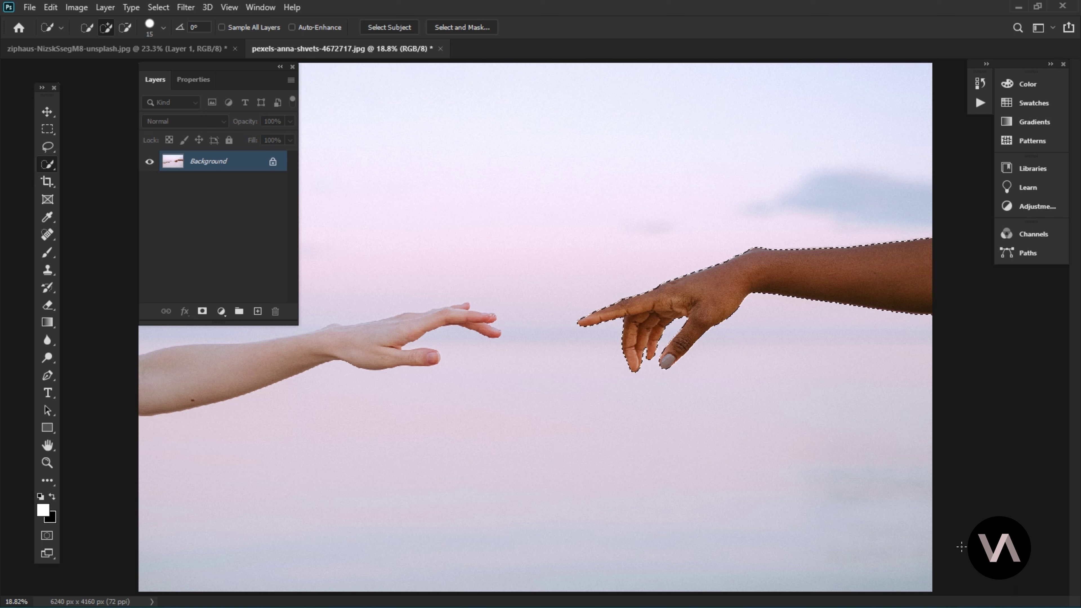
Drag the selected hand into the portrait as Layer 2, fingertip touching her eye.
left_click(47, 112)
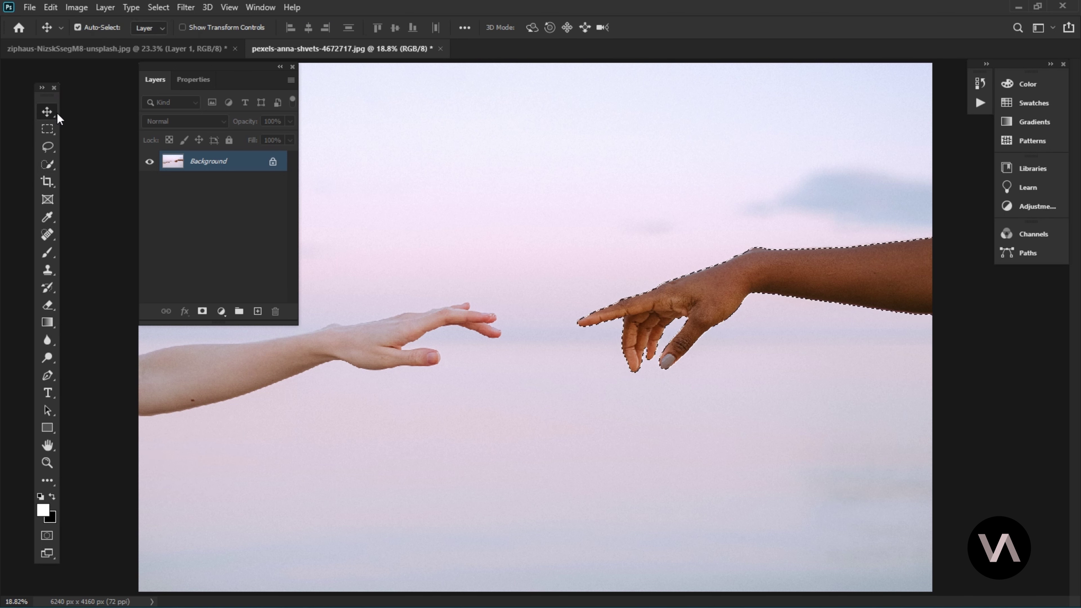
mouse_move(805, 267)
left_mouse_down()
mouse_move(223, 66)
mouse_move(864, 174)
mouse_move(836, 163)
left_mouse_up()
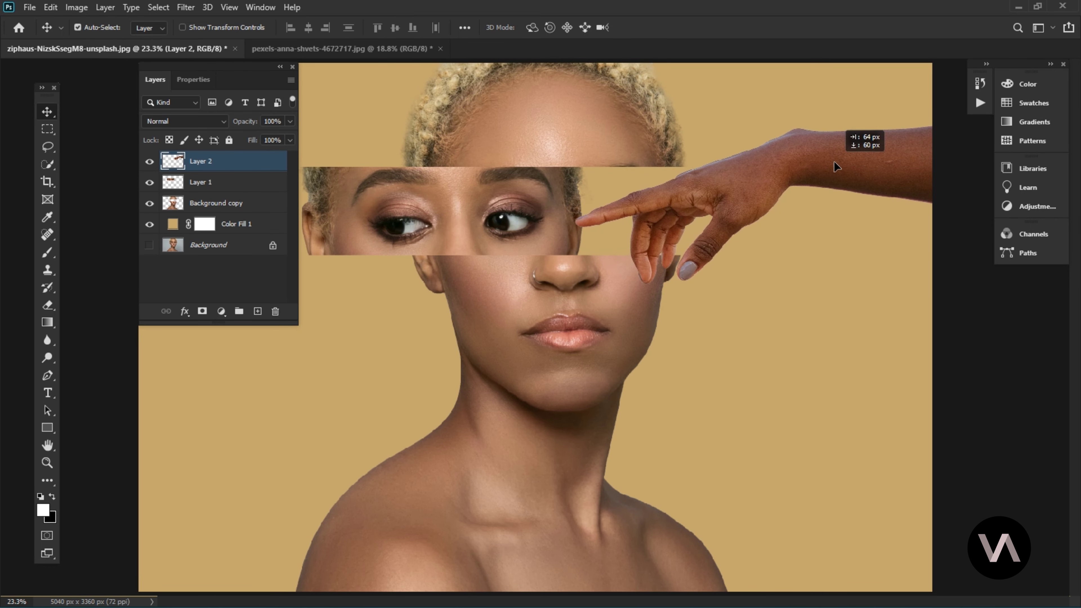
left_click_drag(835, 158, 835, 158)
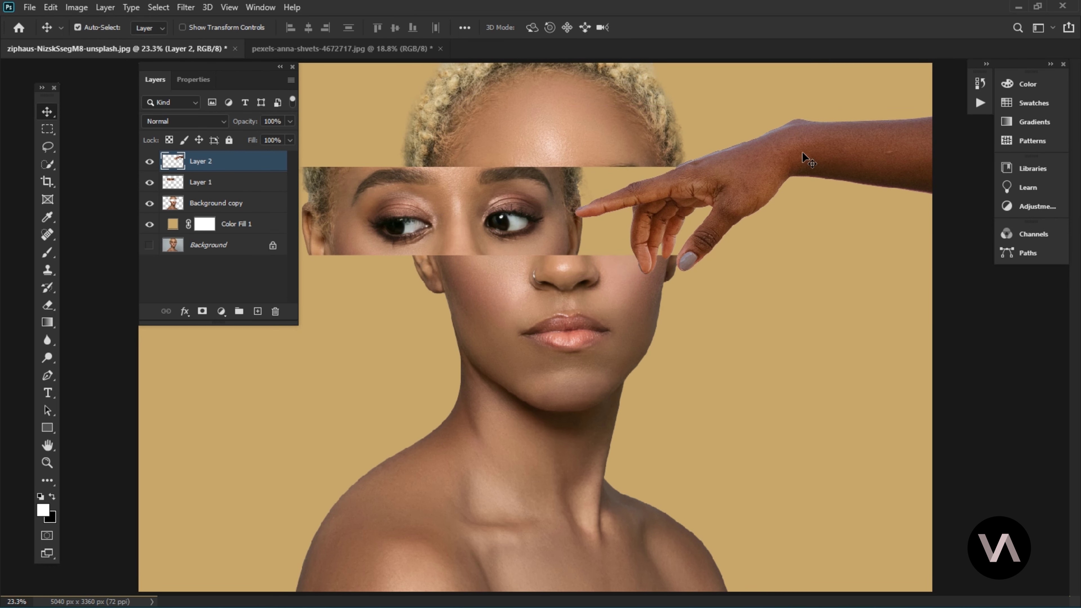
left_click(233, 228)
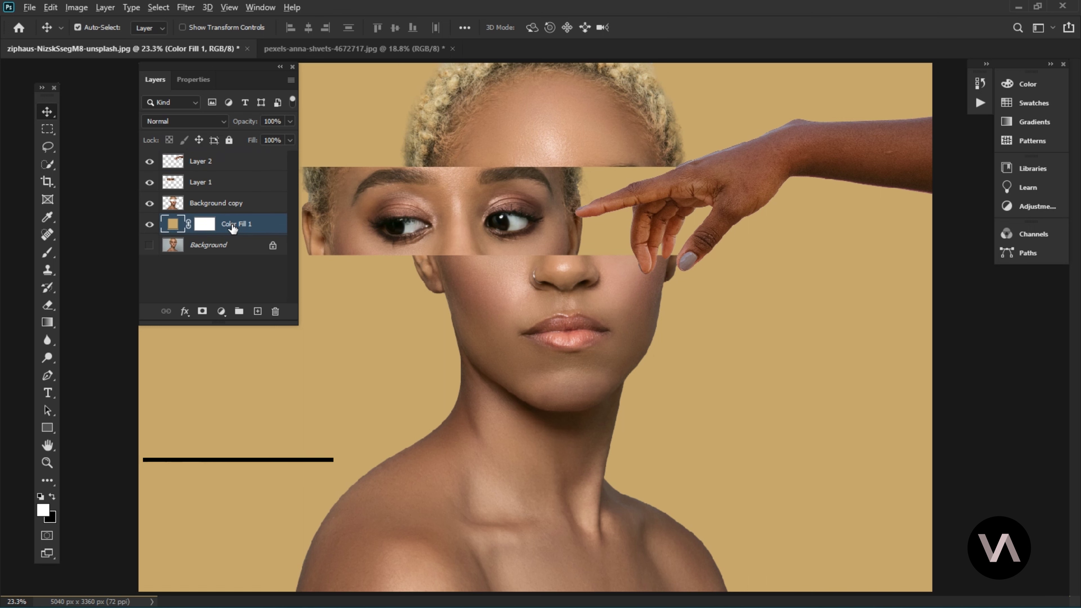
Alt-duplicate Color Fill 1 to the top, set to Color blend mode at 38% opacity.
left_click_drag(233, 229, 227, 155)
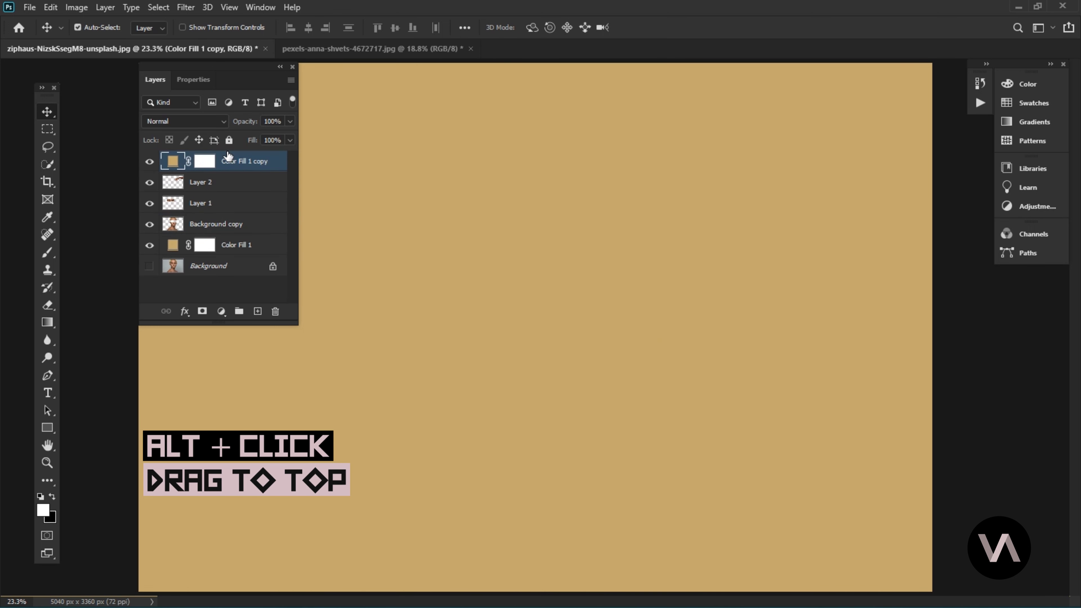
left_click(188, 122)
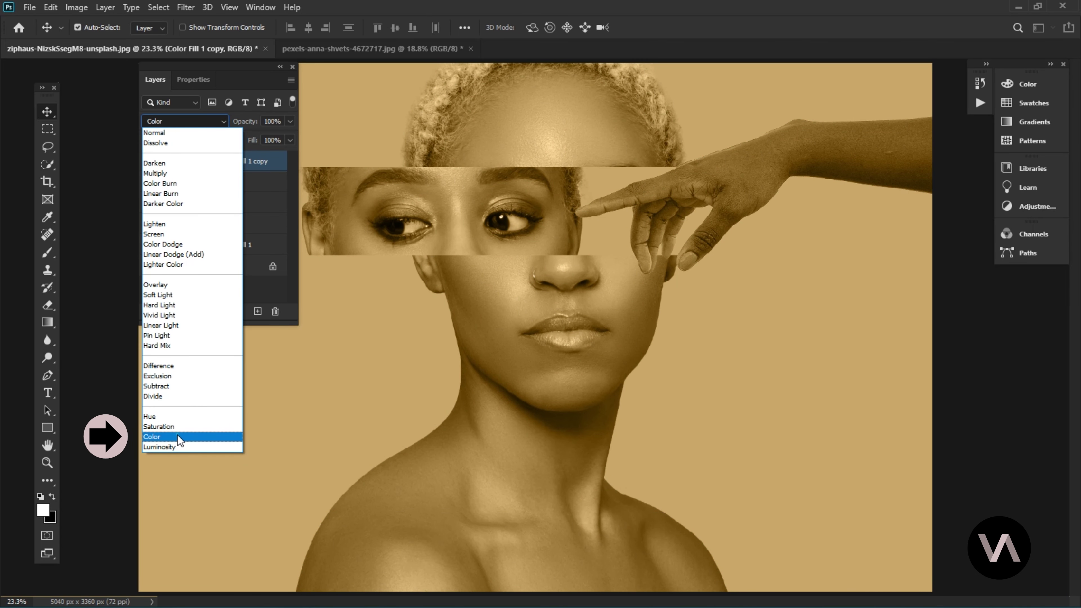
left_click(178, 435)
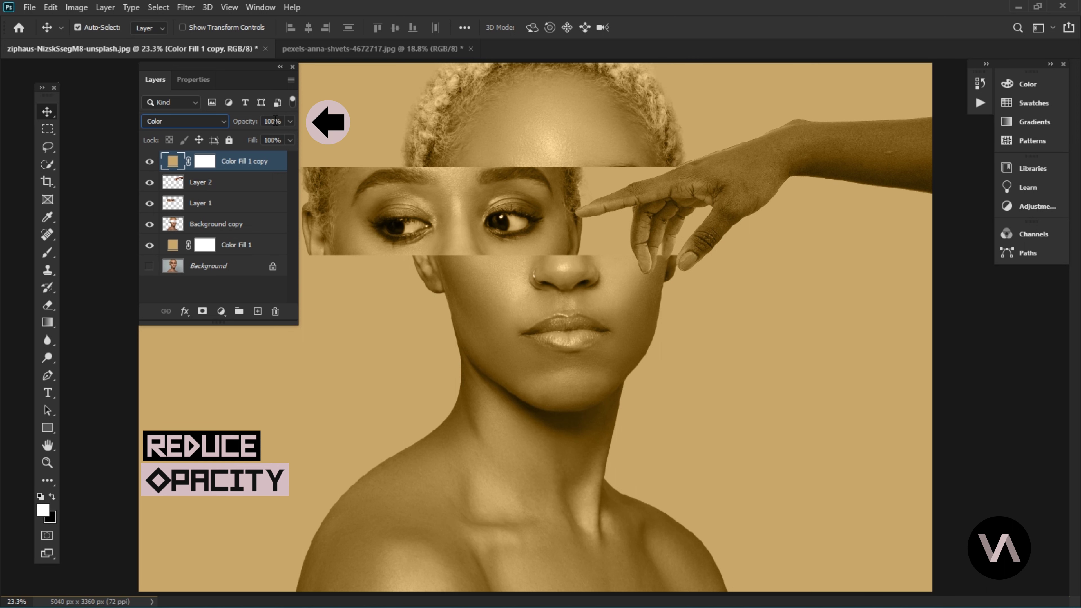
left_click(291, 122)
left_click_drag(289, 136, 282, 140)
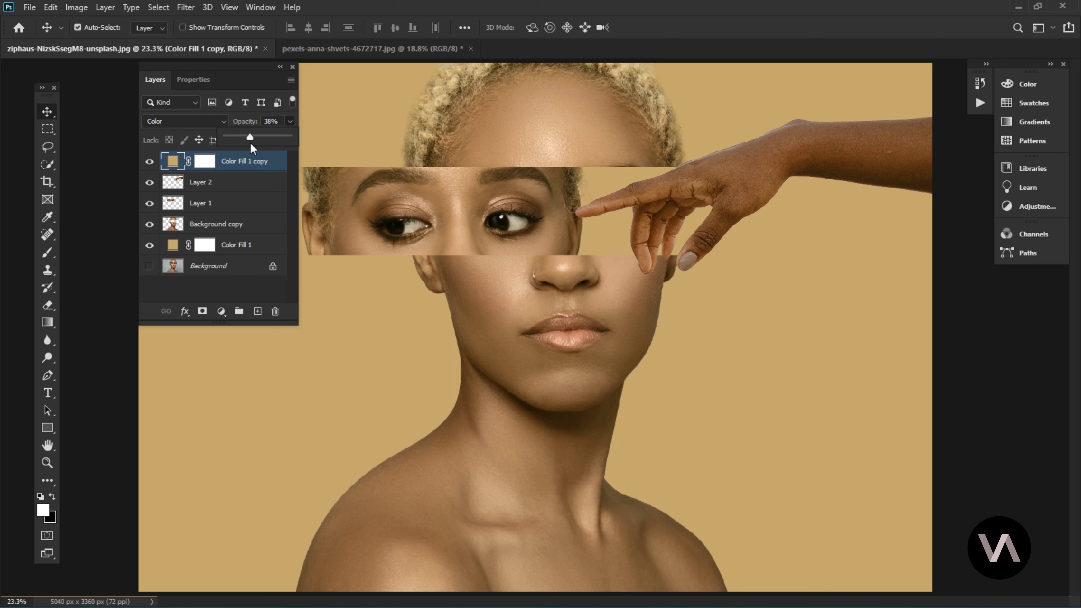
left_click(151, 162)
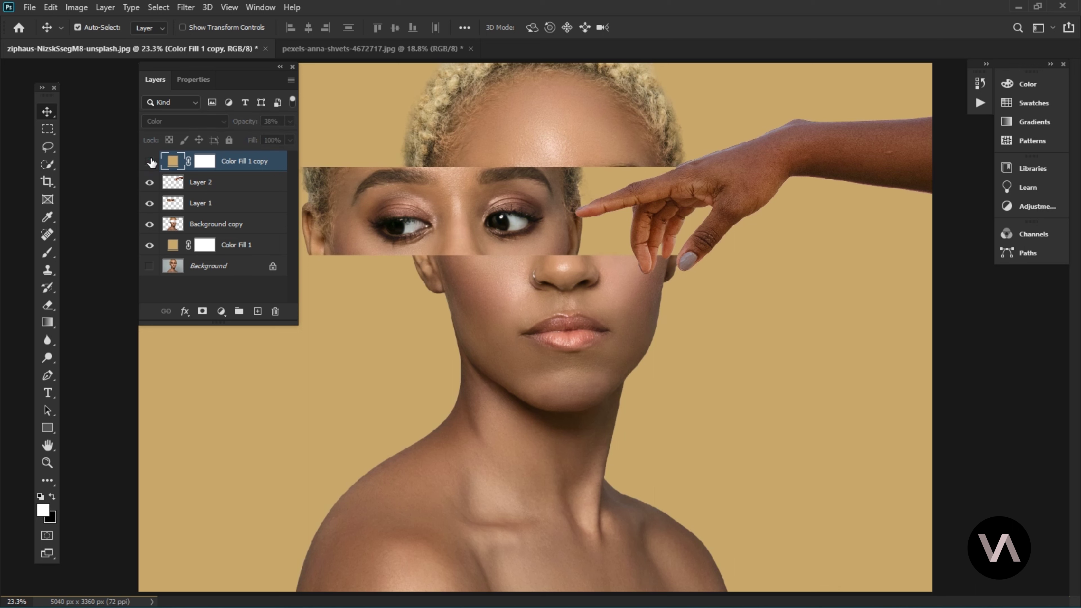
left_click(149, 162)
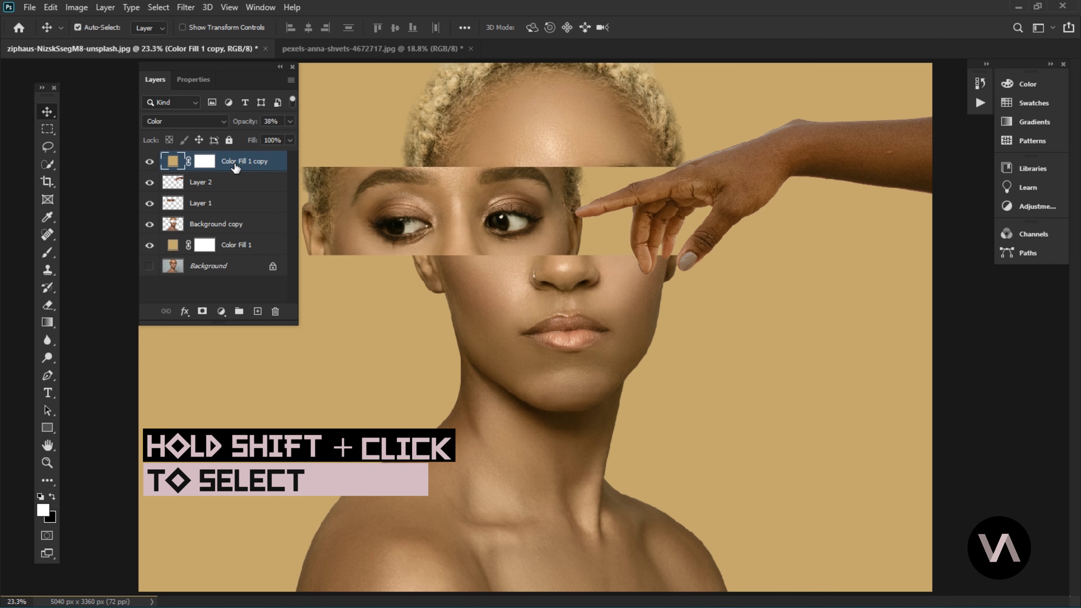
Group Color Fill 1 copy through Color Fill 1 into Group 1, toggling it to compare.
left_click(227, 246, "shift")
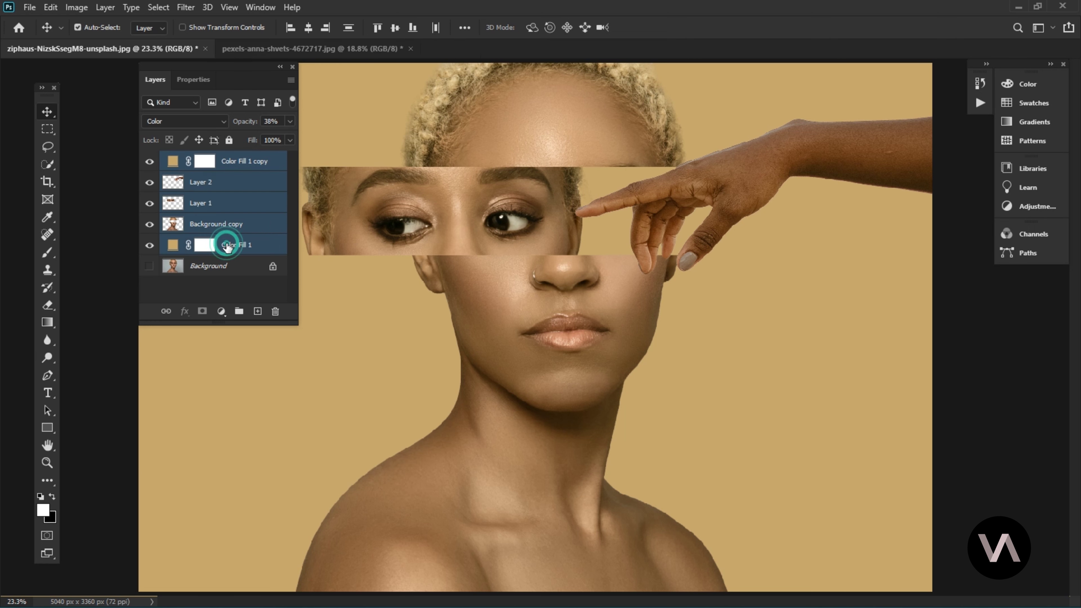
key("ctrl+g")
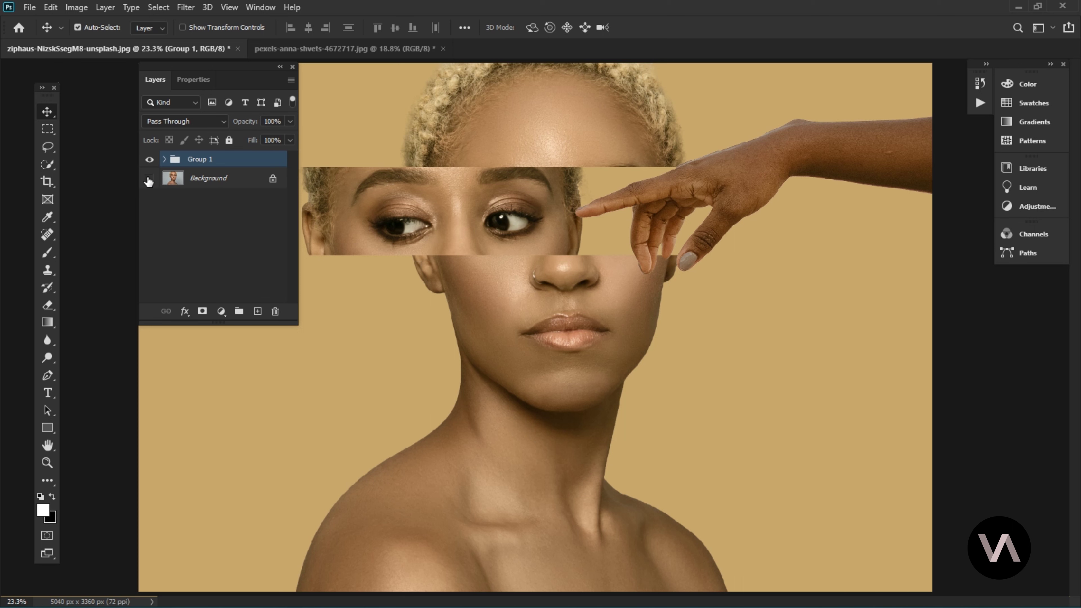
left_click(149, 160)
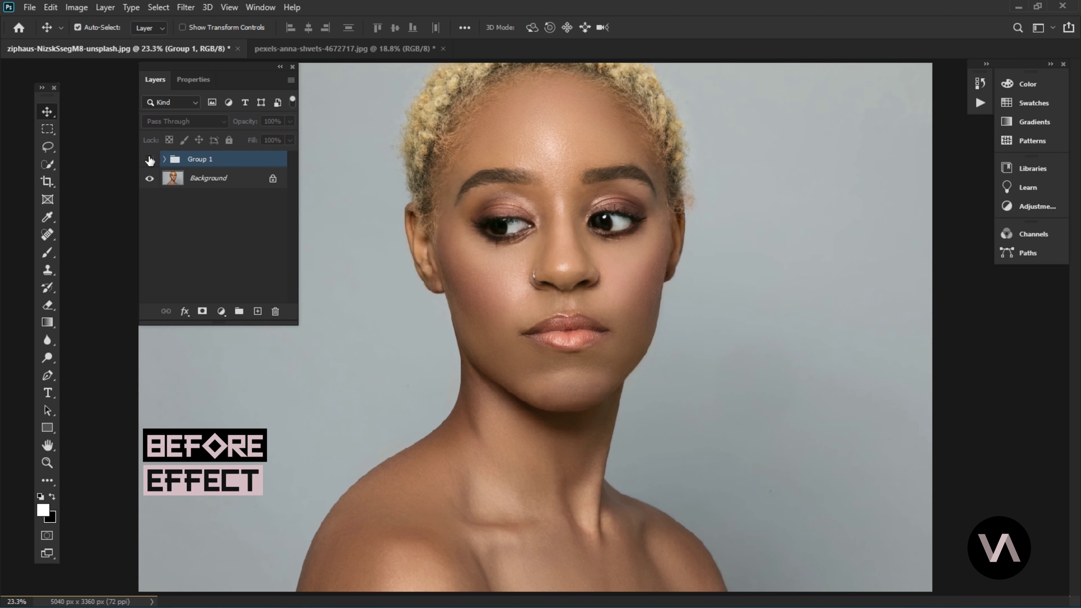
left_click(149, 159)
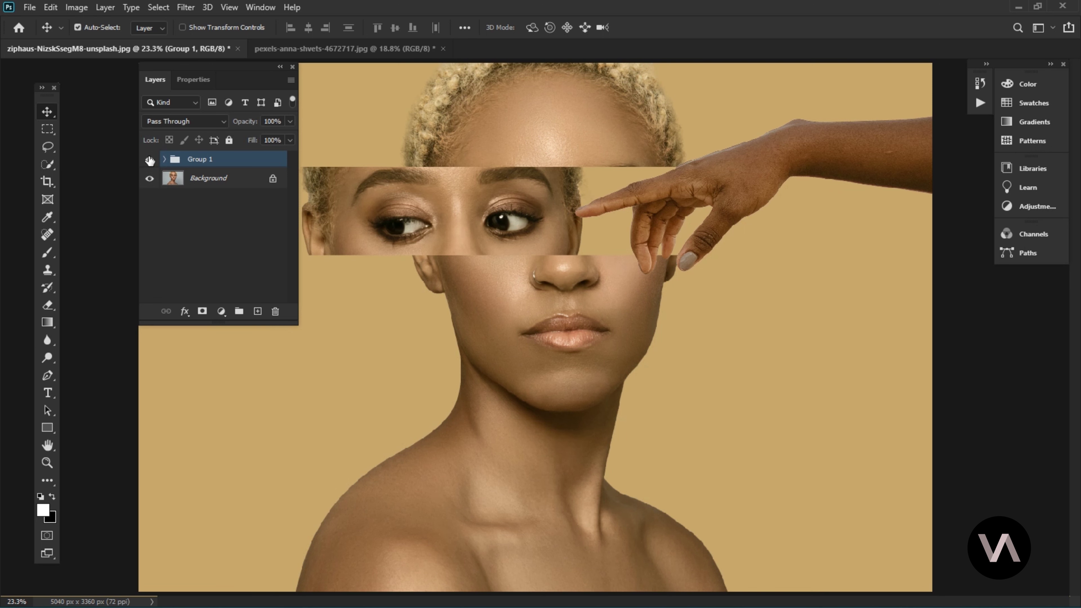
Add a Curves 1 layer with a gentle S-curve: raised highlights and lowered shadows.
left_click(222, 311)
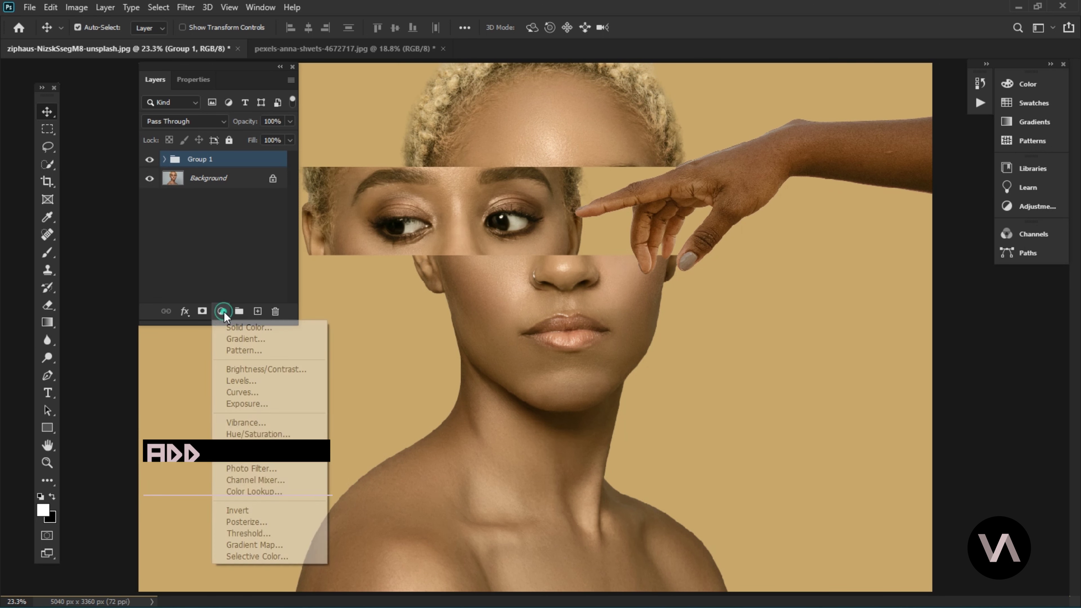
left_click(261, 393)
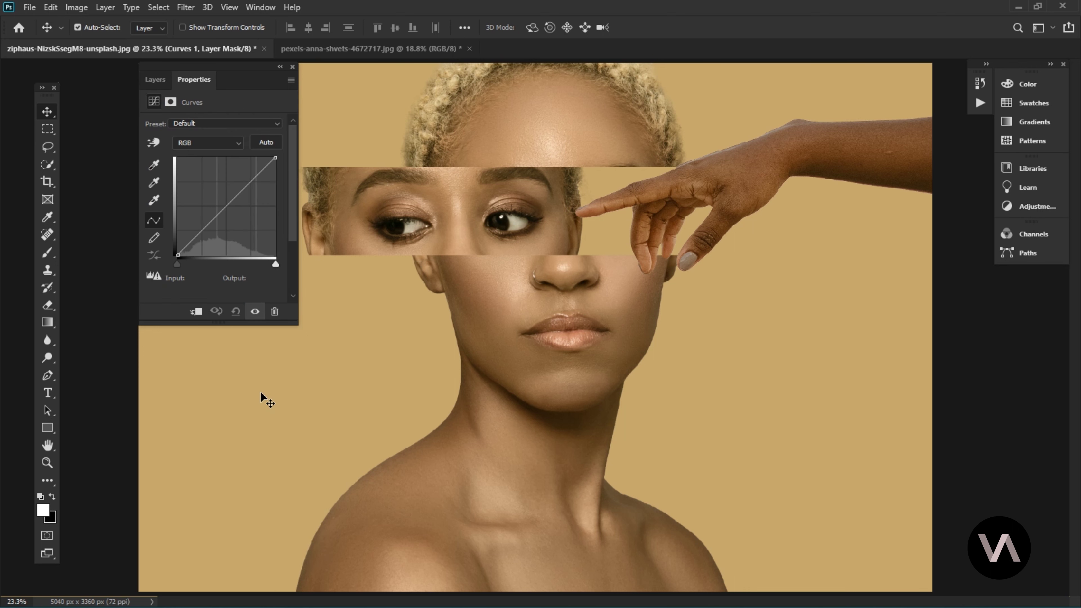
left_click(249, 180)
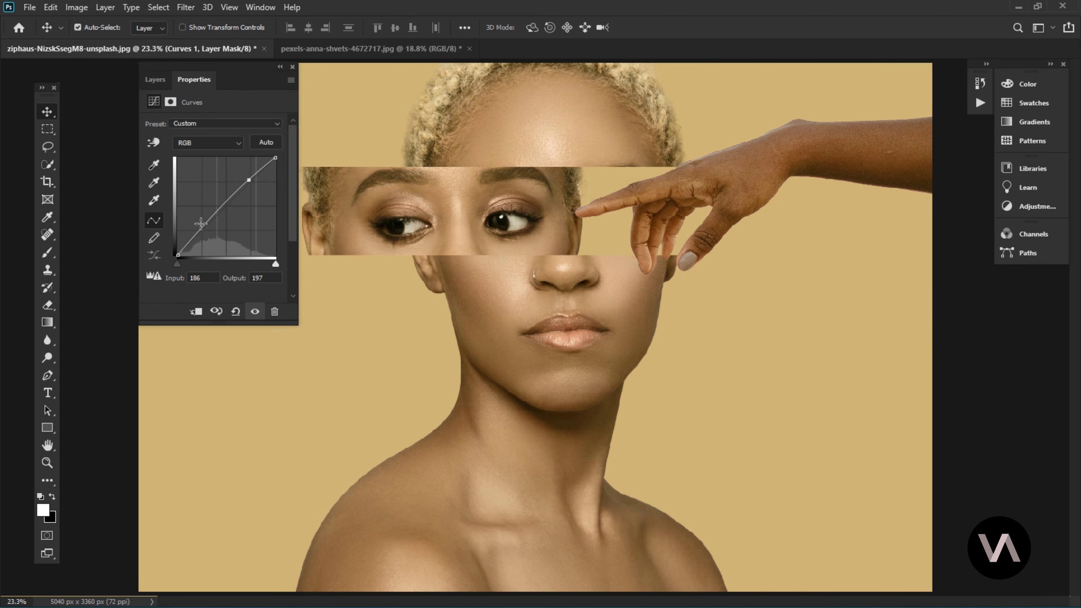
left_click_drag(201, 229, 203, 232)
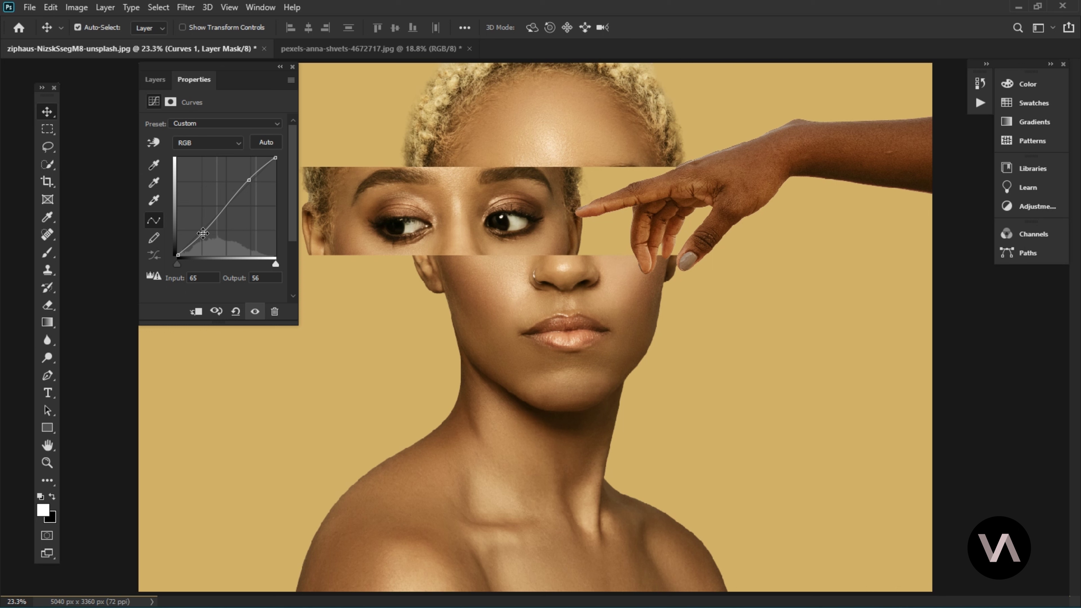
left_click(155, 79)
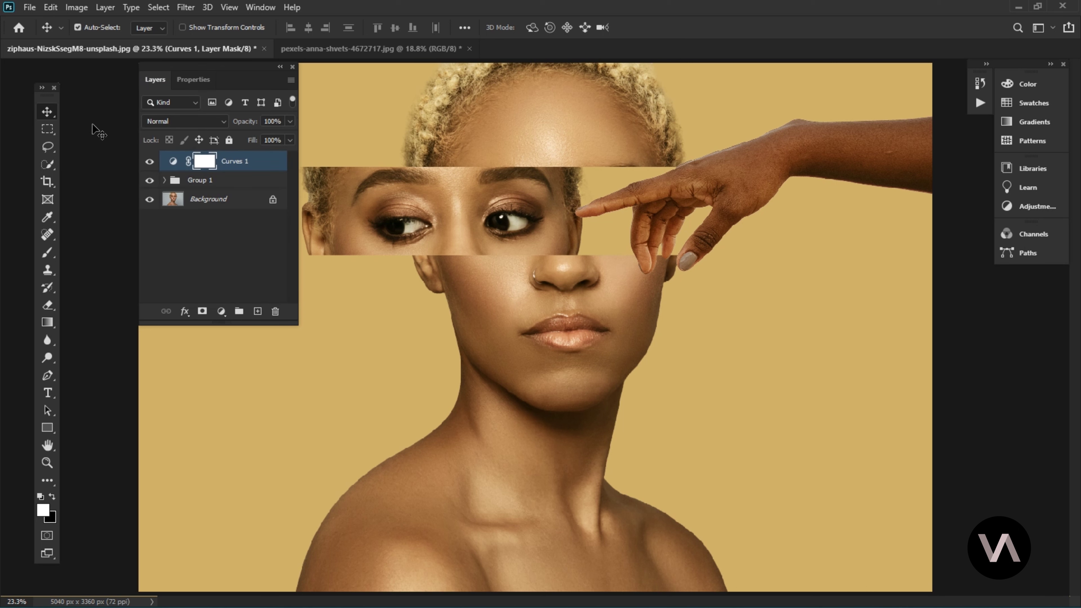
Hide the Layers panel to show the finished tan-toned portrait composite unobstructed.
key("F7")
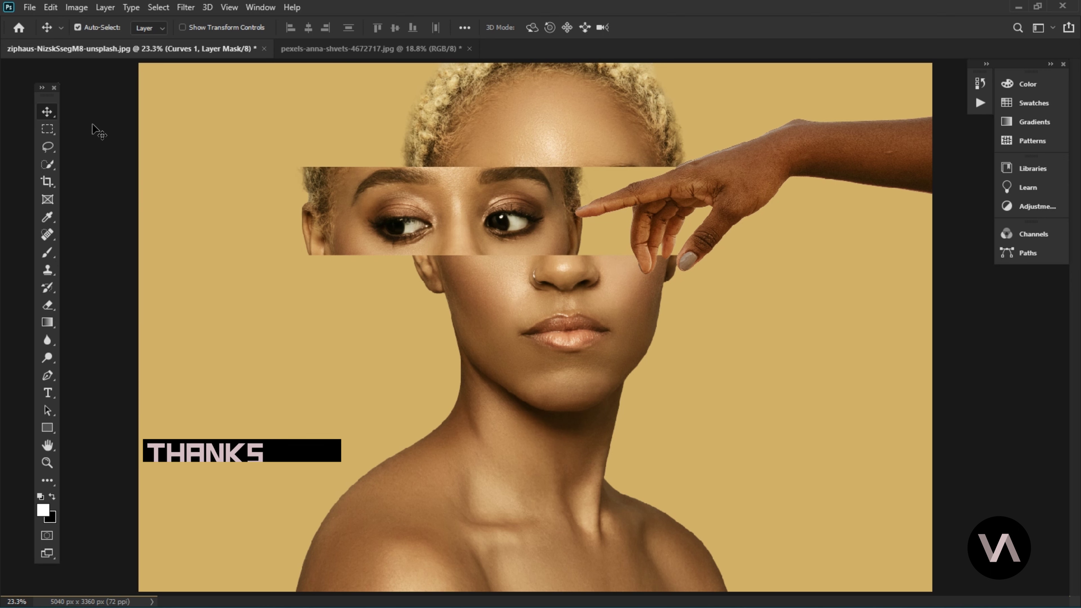